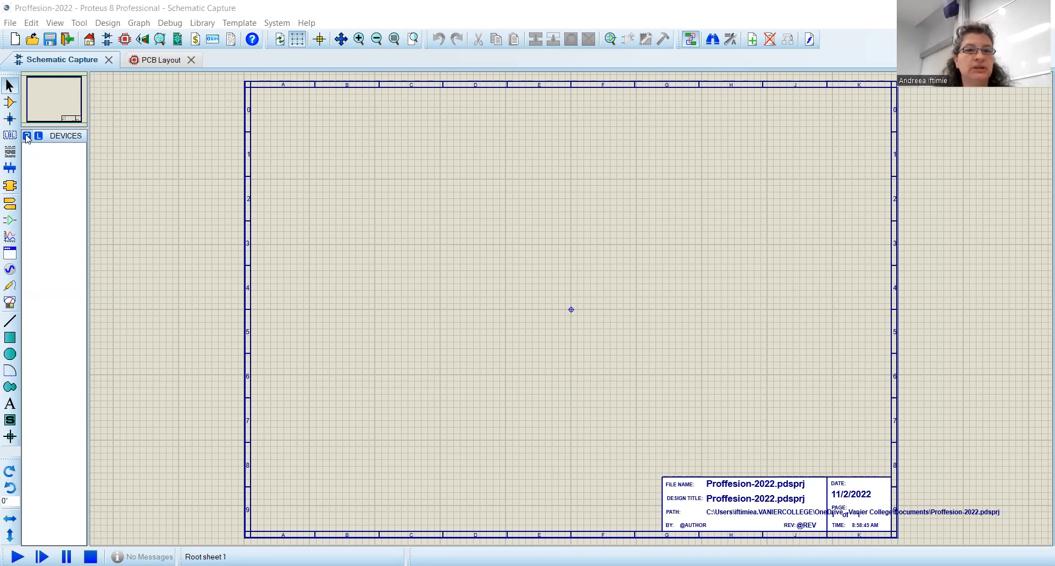
# Step: Add the NE555 timer from the component library to the devices list
pyautogui.click(27, 136)
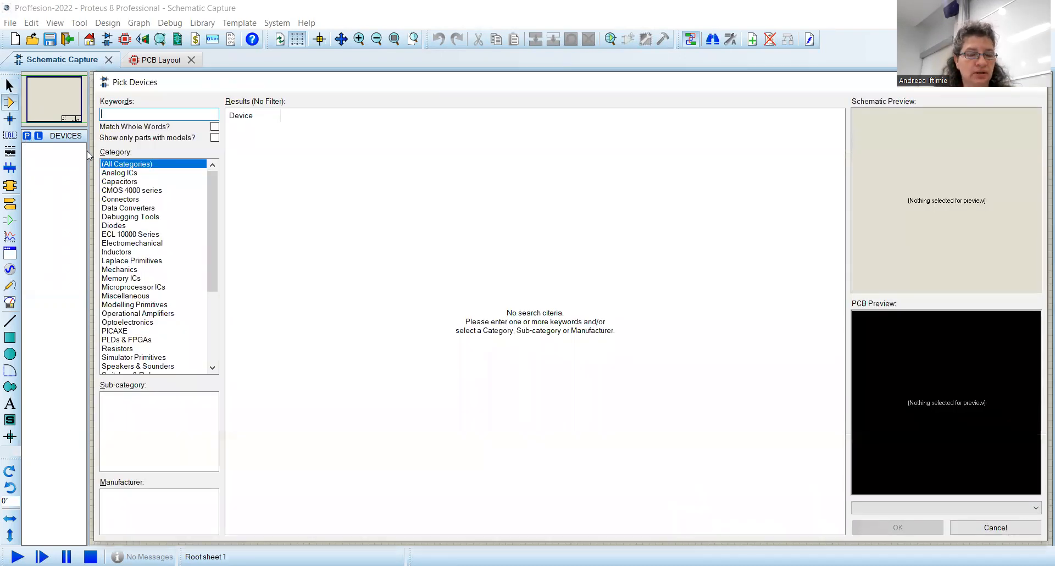
pyautogui.write('n')
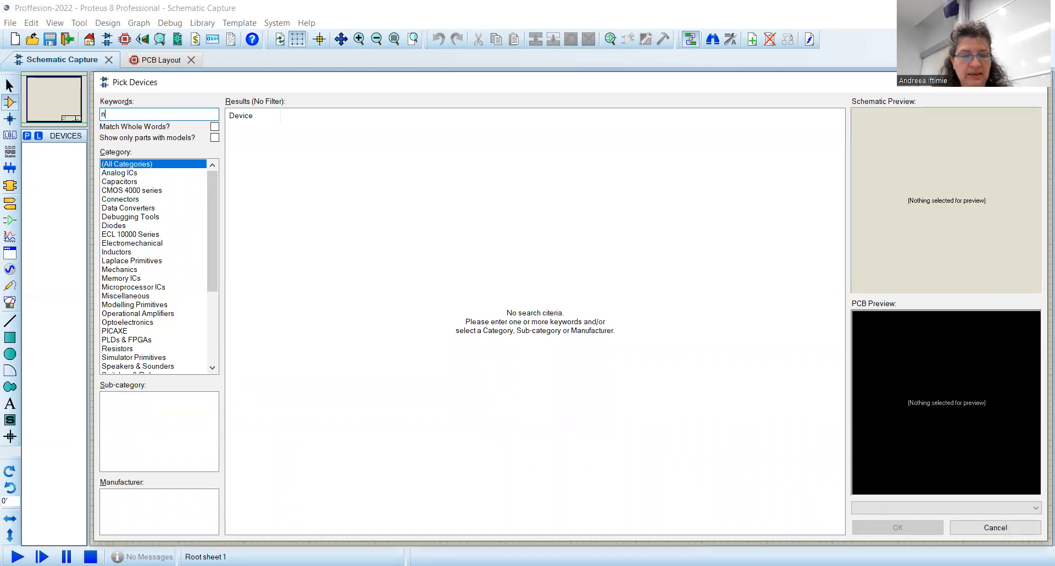
pyautogui.write('e555')
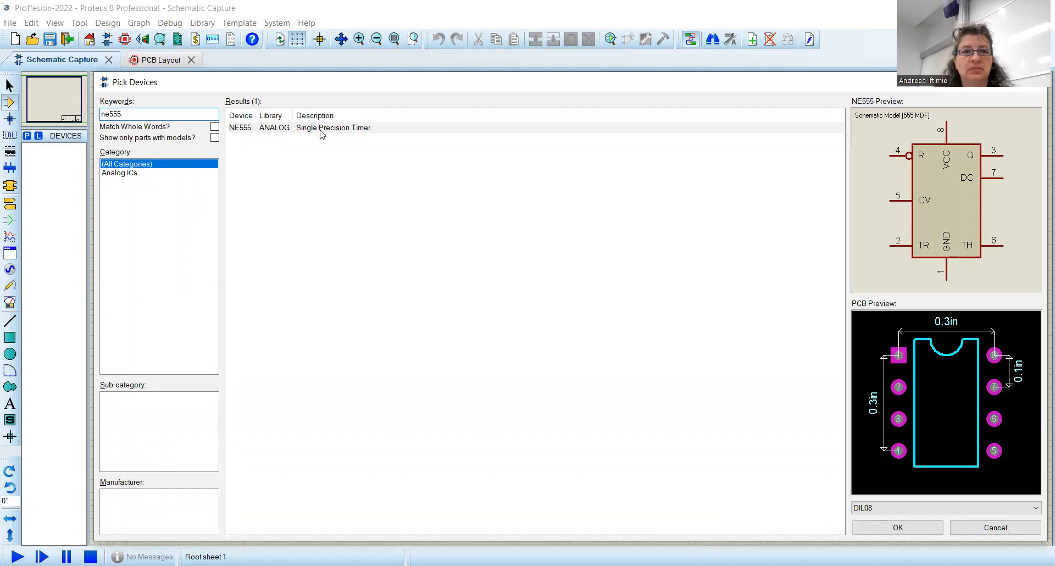
pyautogui.click(322, 135)
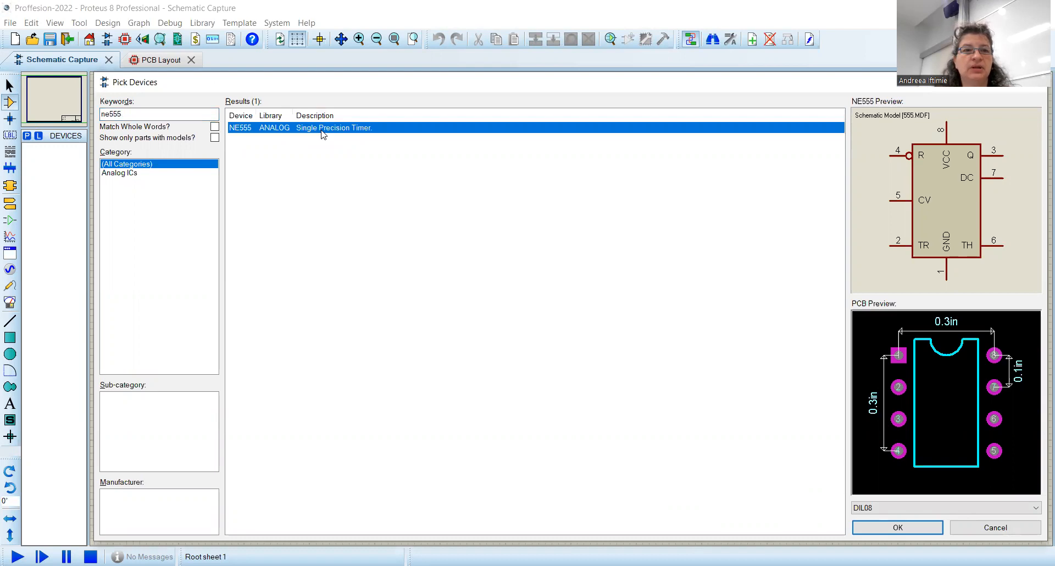
pyautogui.doubleClick(323, 134)
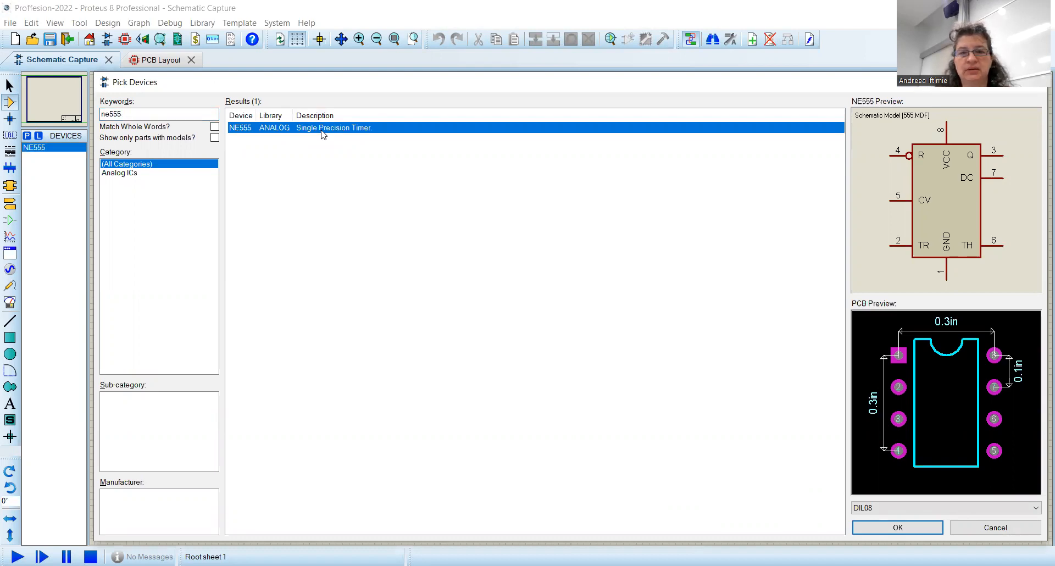
# Step: Search the library for 4017, compare the results, and add the 4017 decade counter to the devices list
pyautogui.click(126, 111)
pyautogui.write('4')
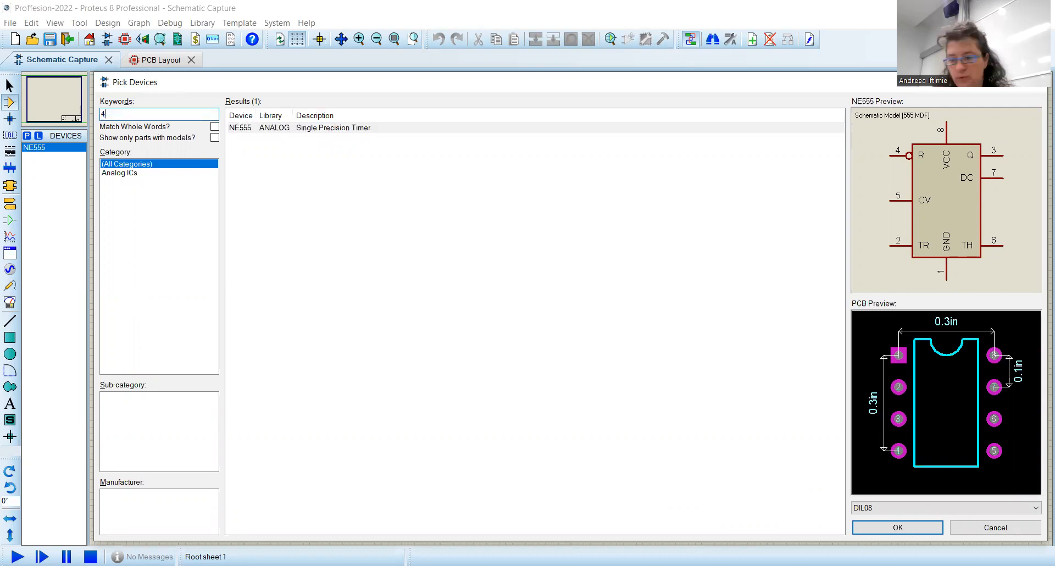
pyautogui.write('017')
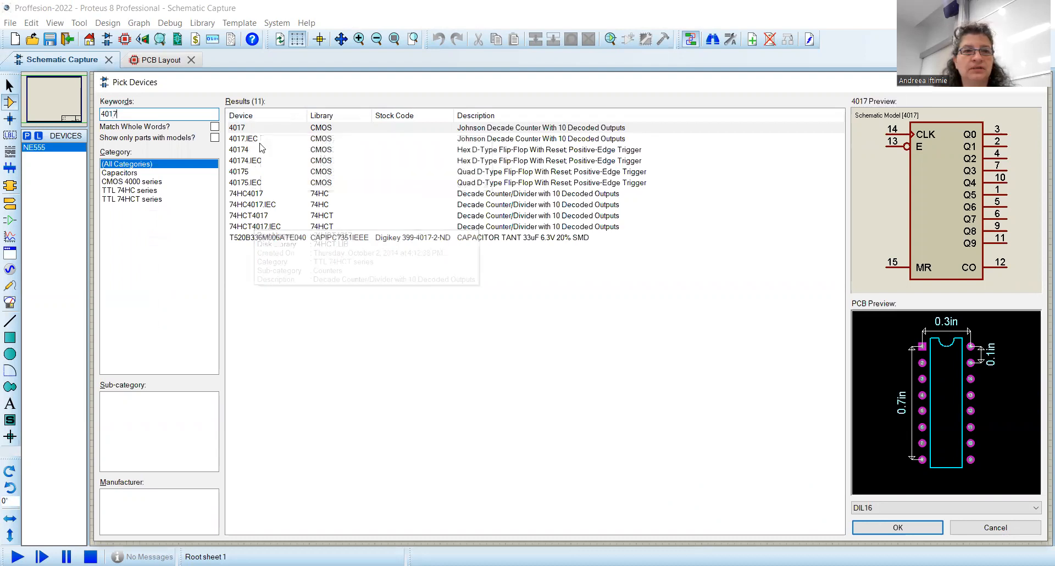
pyautogui.click(269, 128)
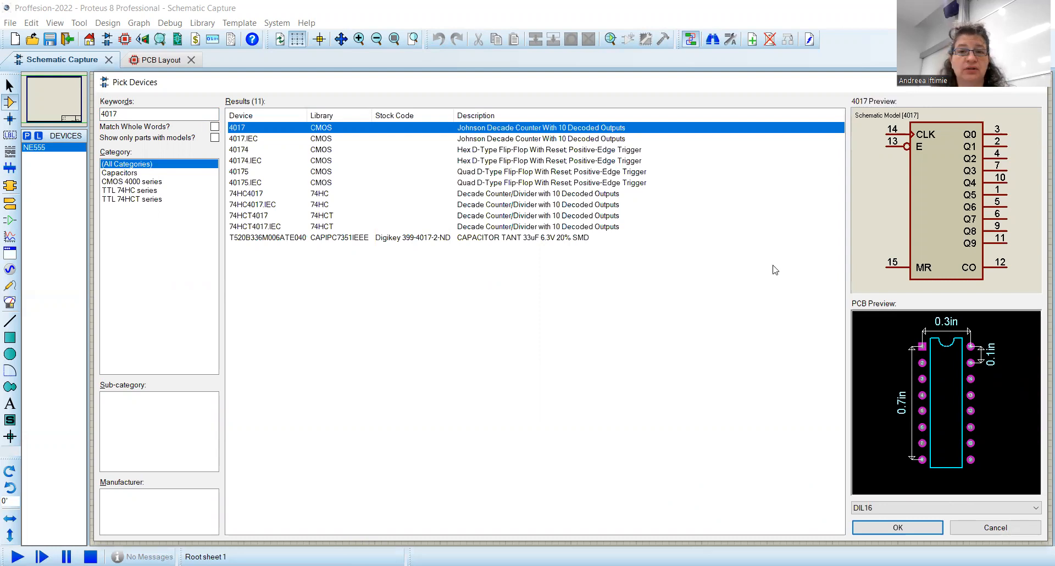
pyautogui.click(299, 152)
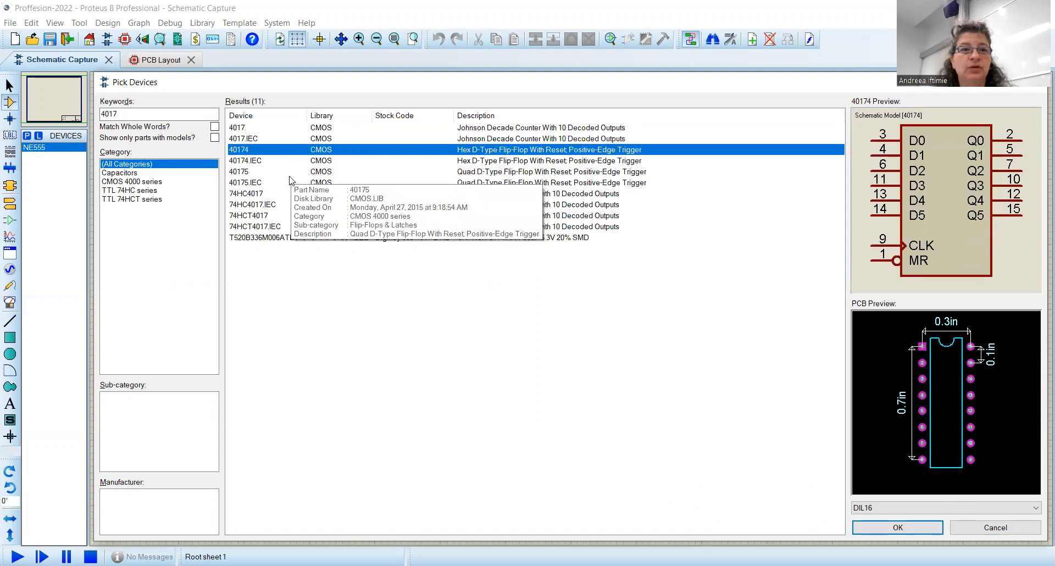
pyautogui.click(290, 174)
pyautogui.click(291, 183)
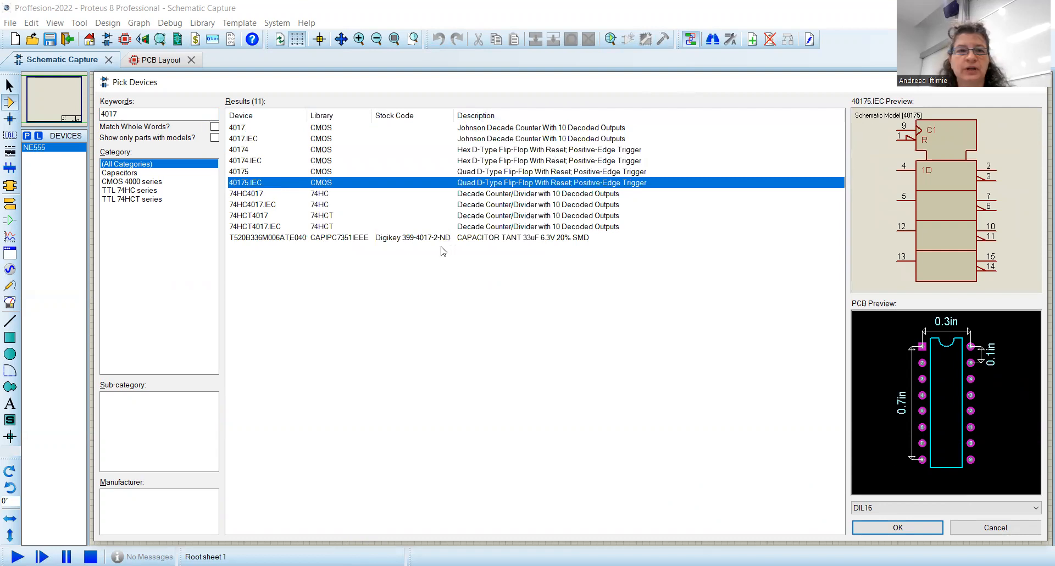
pyautogui.click(321, 202)
pyautogui.click(324, 187)
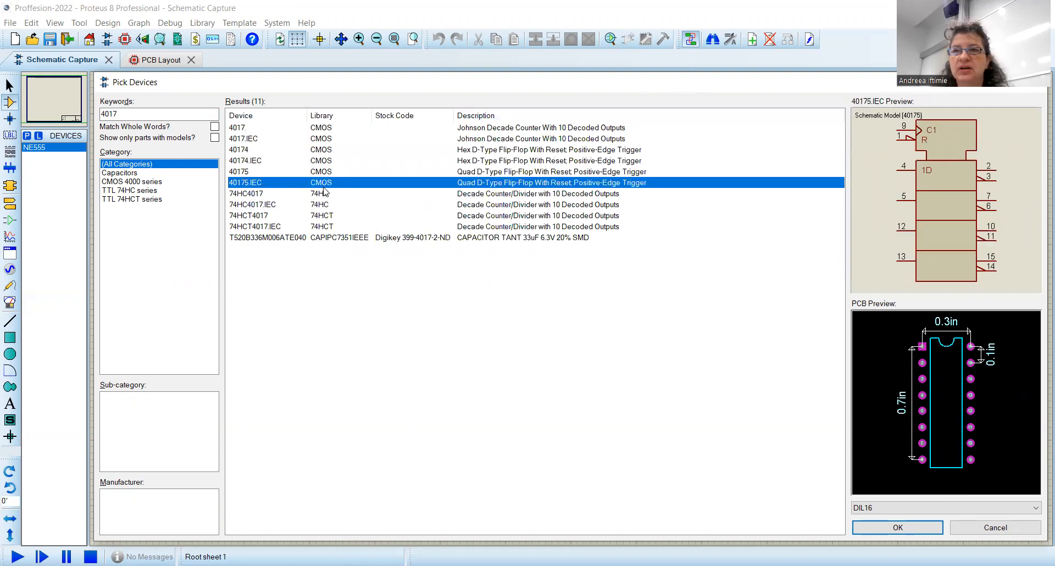
pyautogui.click(321, 216)
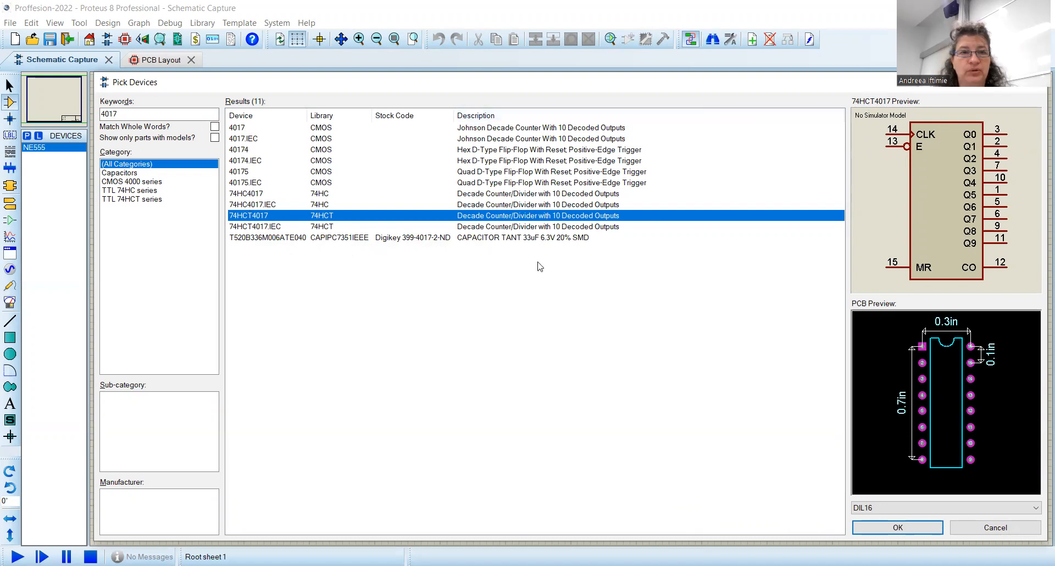
pyautogui.doubleClick(269, 127)
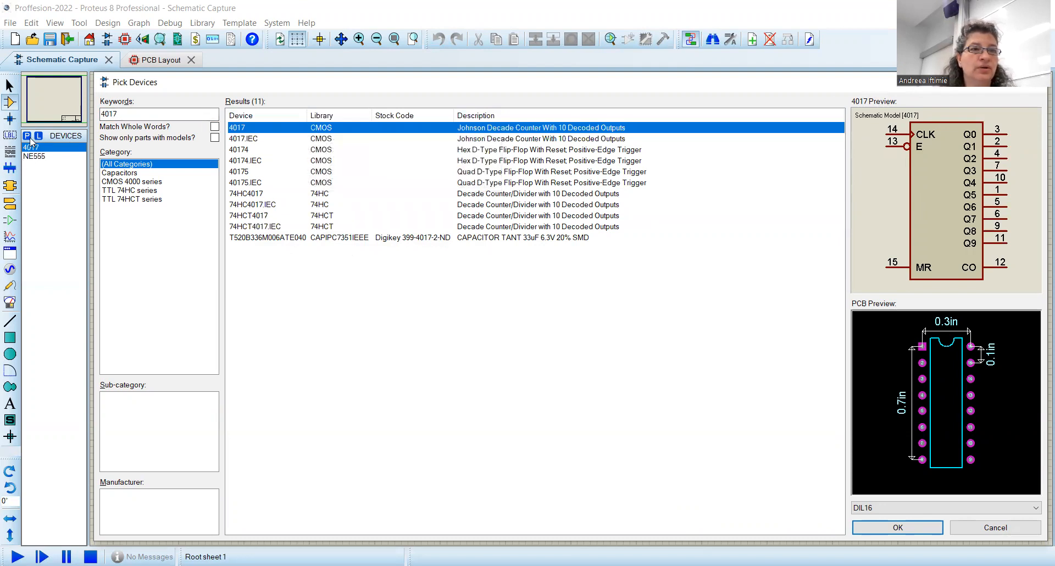
pyautogui.click(904, 528)
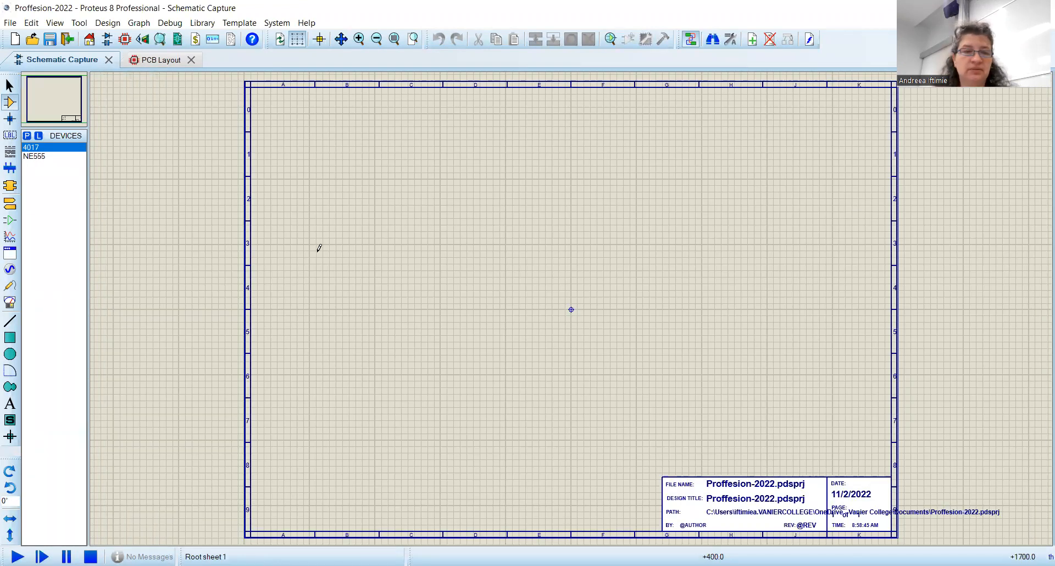
# Step: Search the library for con and narrow it to the Connectors category's SIL sub-category
pyautogui.click(28, 137)
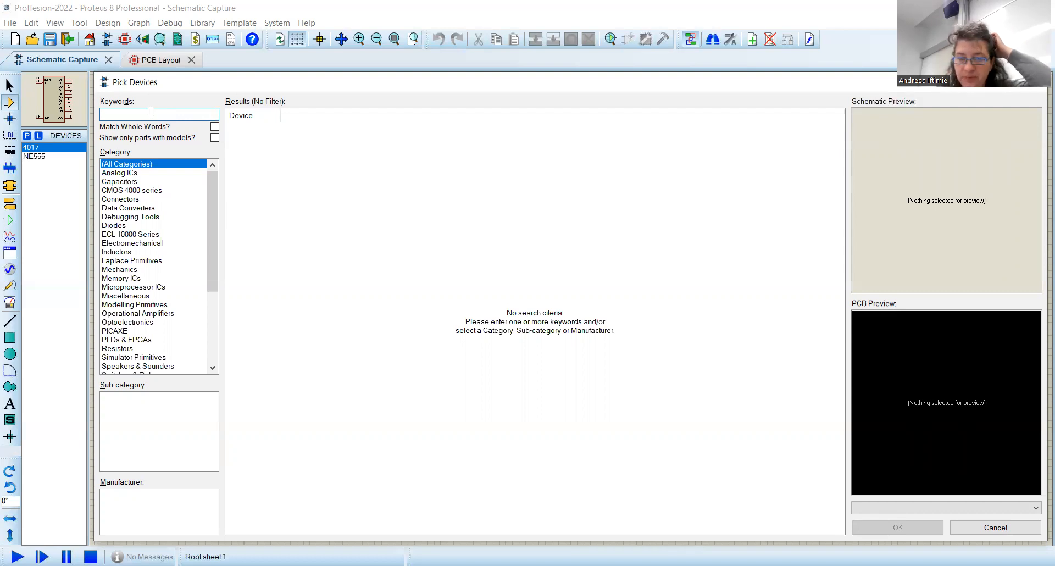
pyautogui.write('conn')
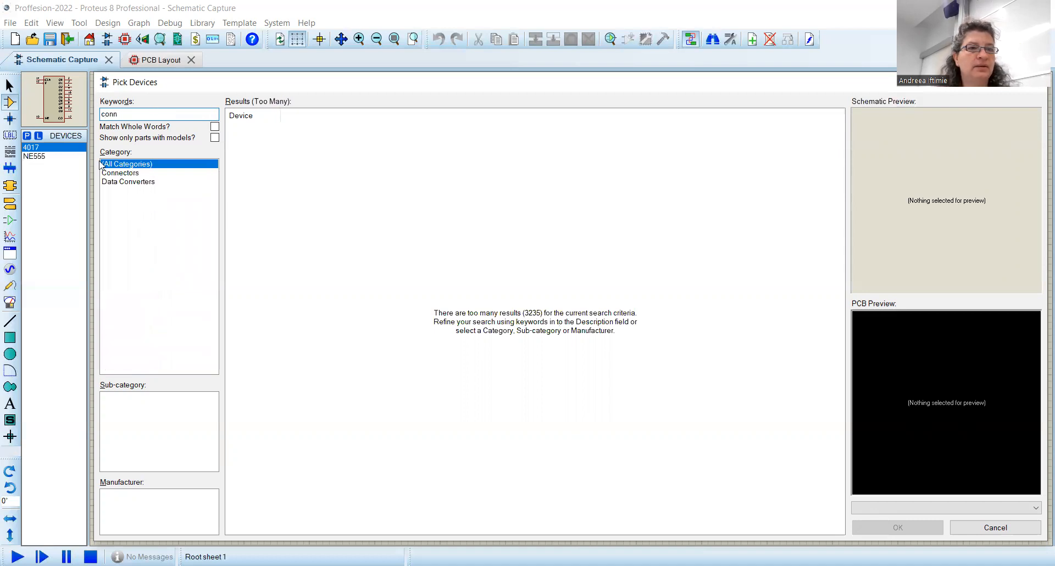
pyautogui.click(121, 173)
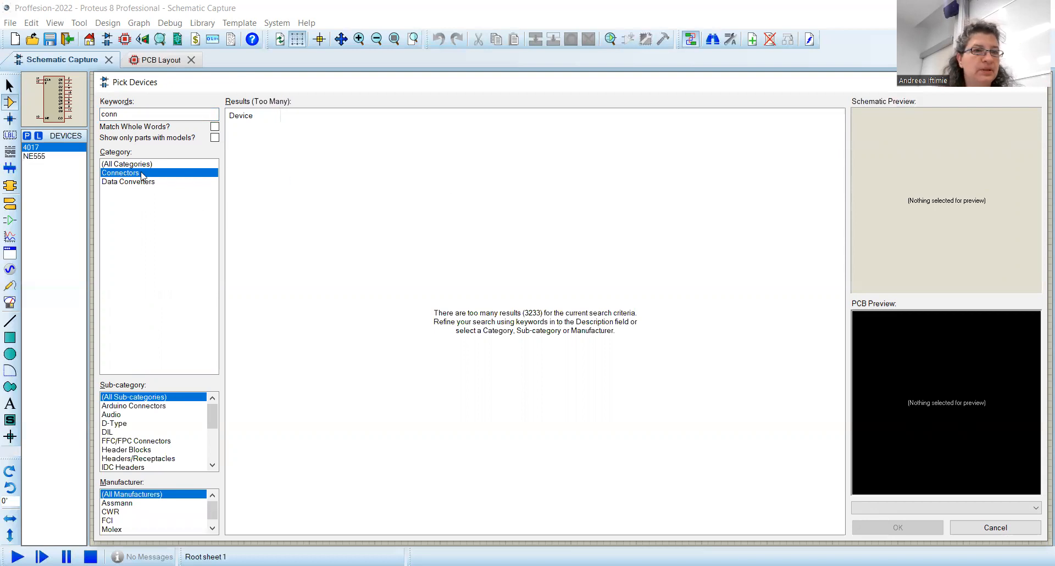
pyautogui.click(127, 115)
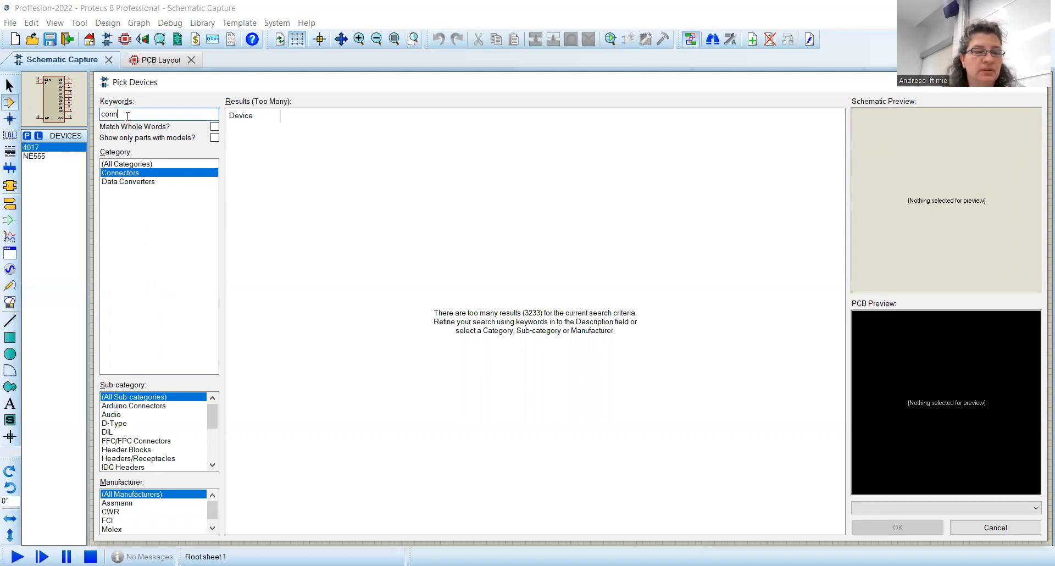
pyautogui.press('BackSpace')
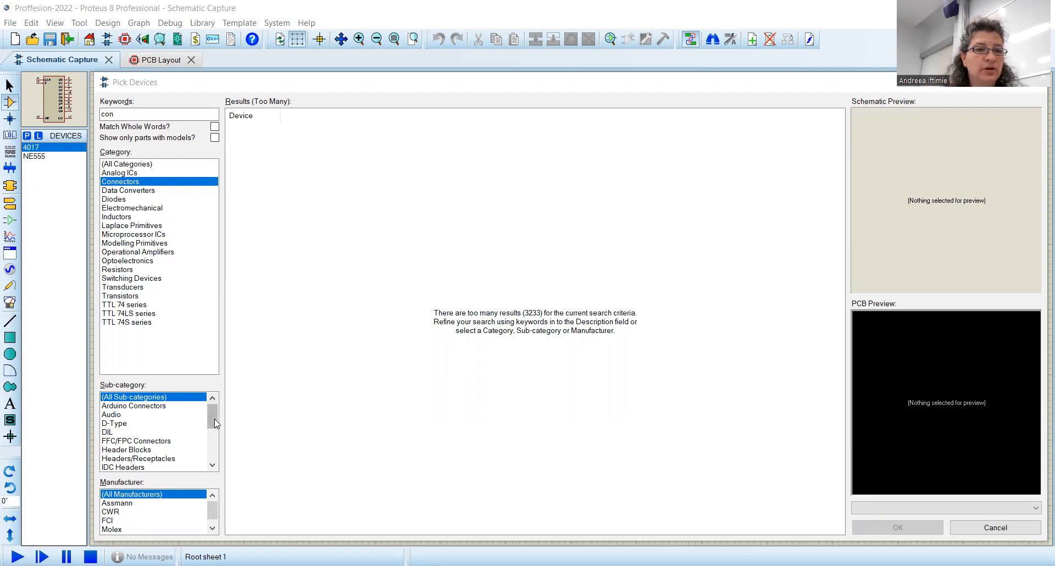
pyautogui.moveTo(215, 419)
pyautogui.mouseDown()
pyautogui.moveTo(212, 438)
pyautogui.moveTo(210, 422)
pyautogui.mouseUp()
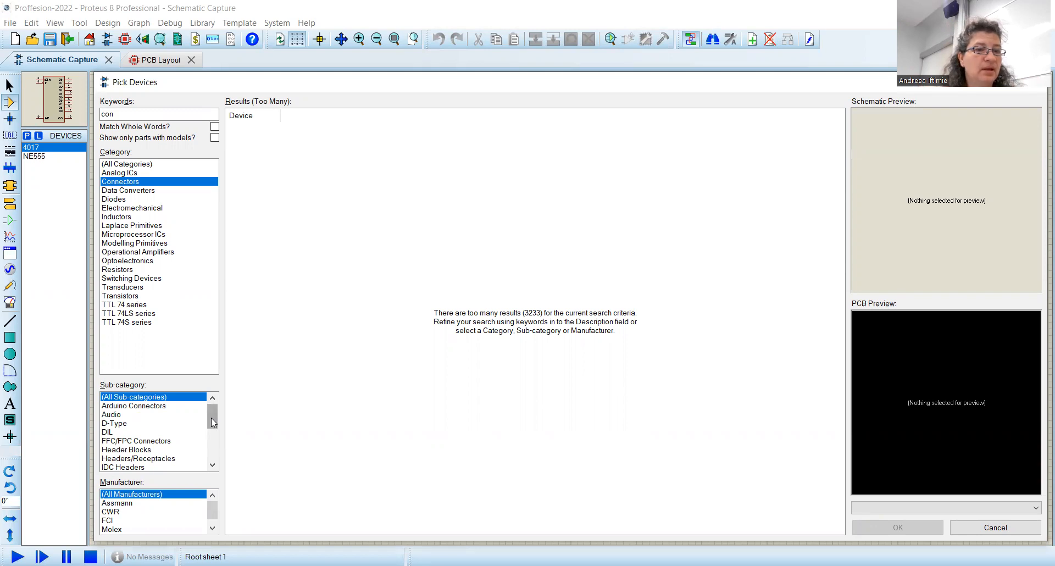
pyautogui.moveTo(211, 424); pyautogui.dragTo(209, 454)
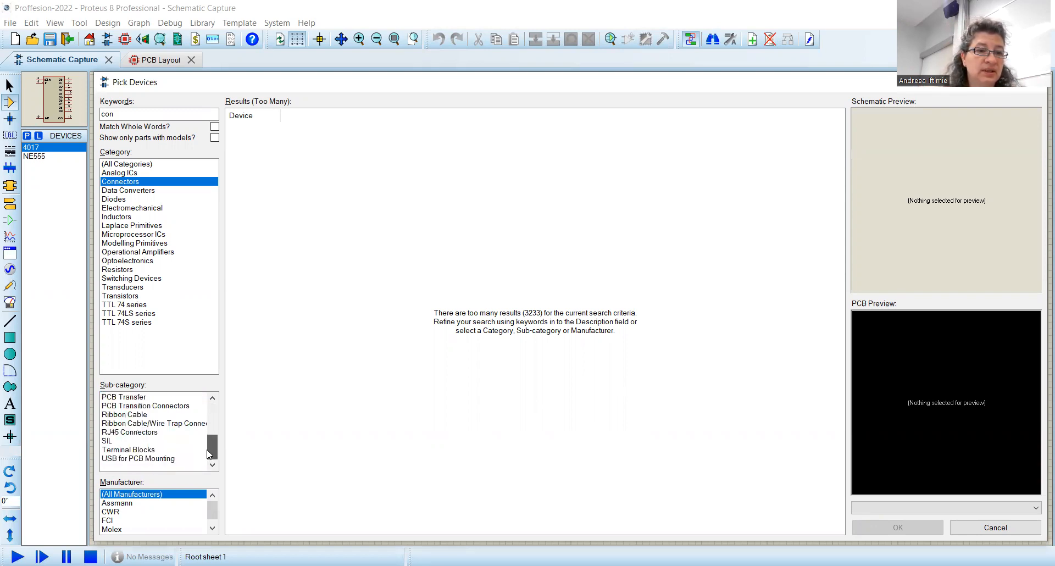
pyautogui.click(108, 441)
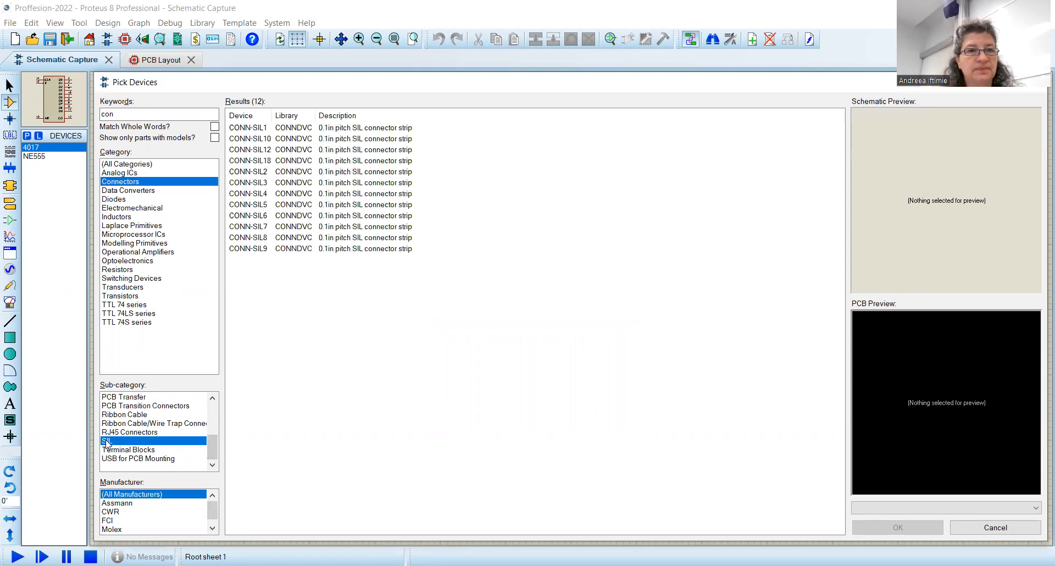
# Step: Add the CONN-SIL2 two-pin connector strip to the devices list
pyautogui.click(257, 173)
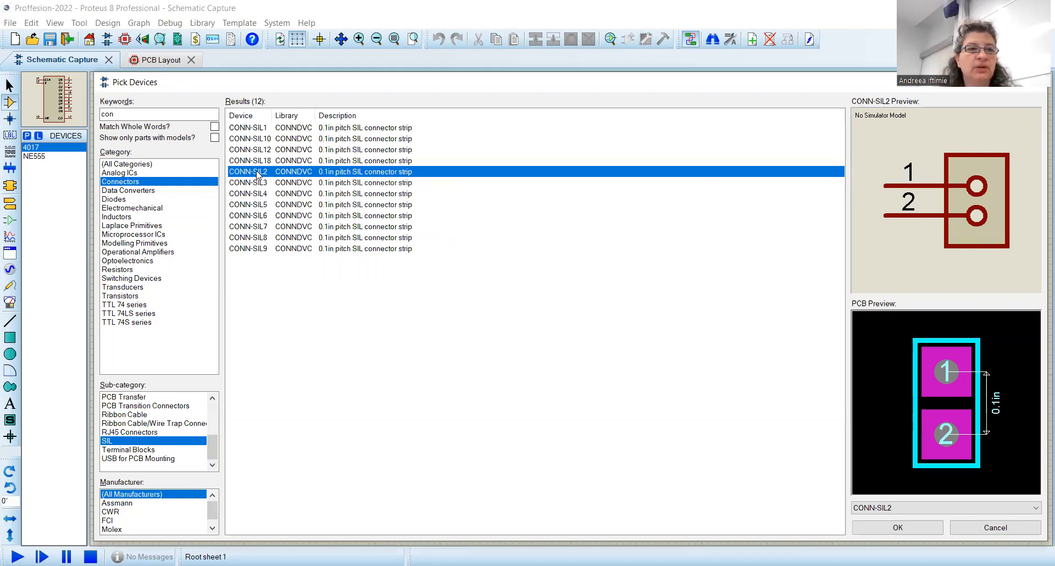
pyautogui.moveTo(213, 443); pyautogui.dragTo(206, 387)
pyautogui.click(160, 407)
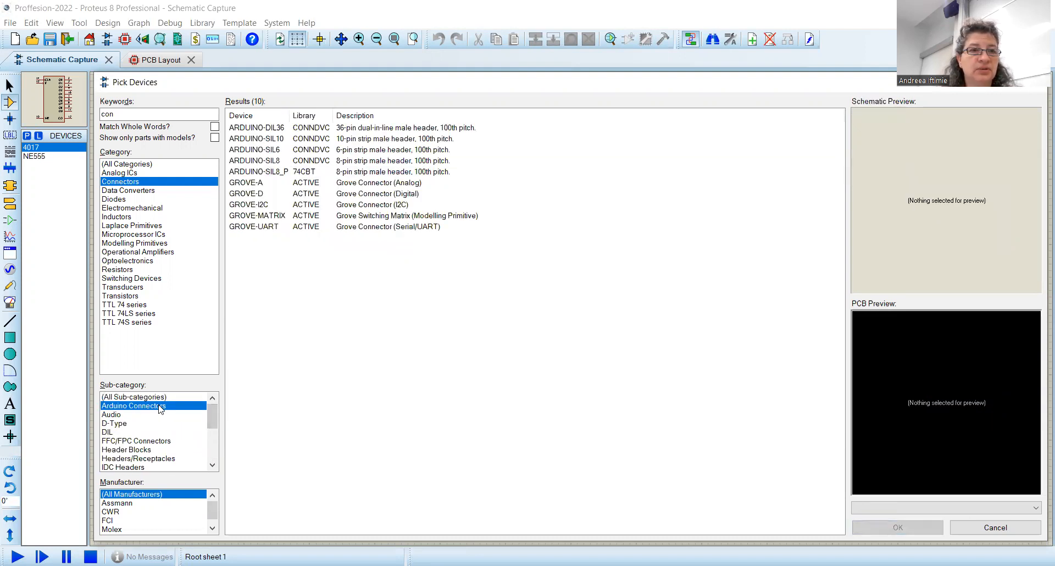
pyautogui.moveTo(213, 420); pyautogui.dragTo(205, 466)
pyautogui.click(147, 441)
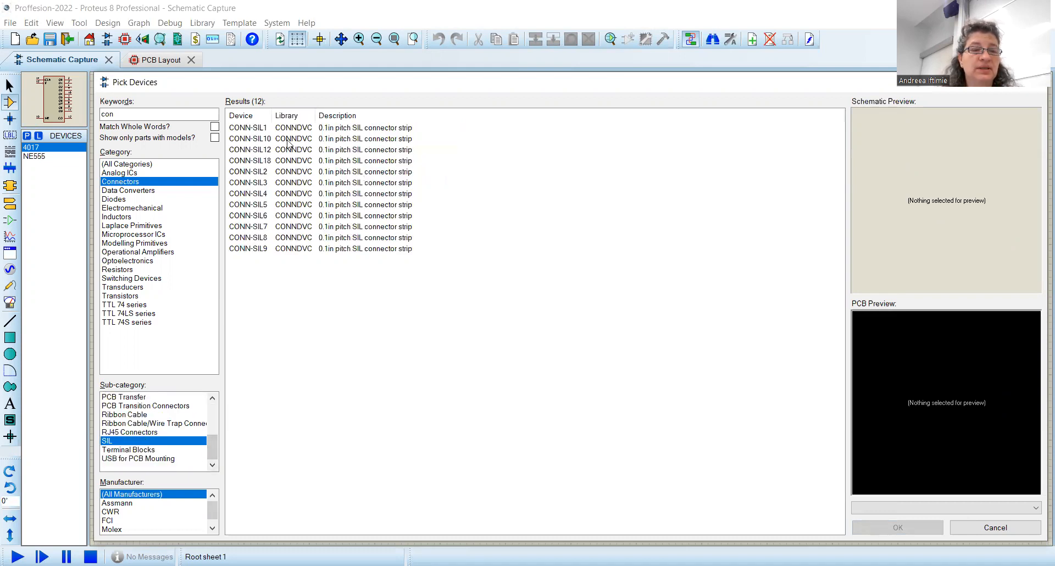
pyautogui.doubleClick(264, 172)
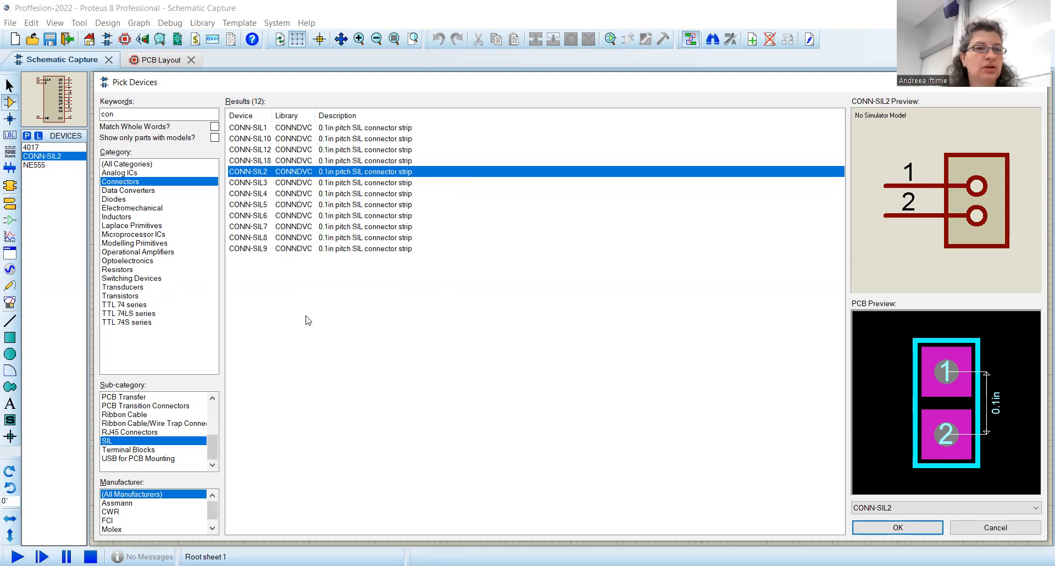
# Step: Search the device library for cap
pyautogui.click(145, 116)
pyautogui.moveTo(145, 116); pyautogui.dragTo(69, 114)
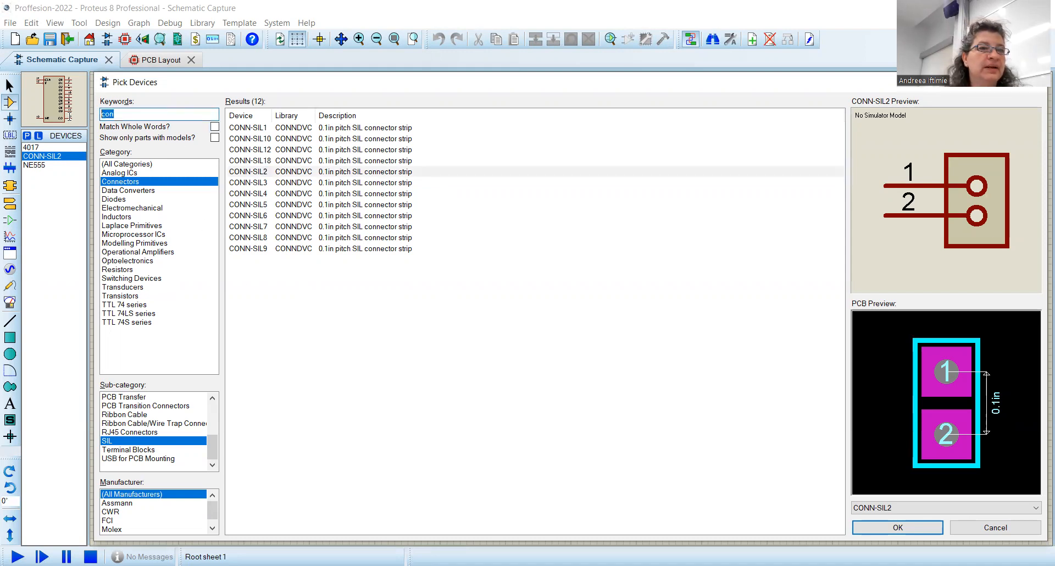
pyautogui.write('cap')
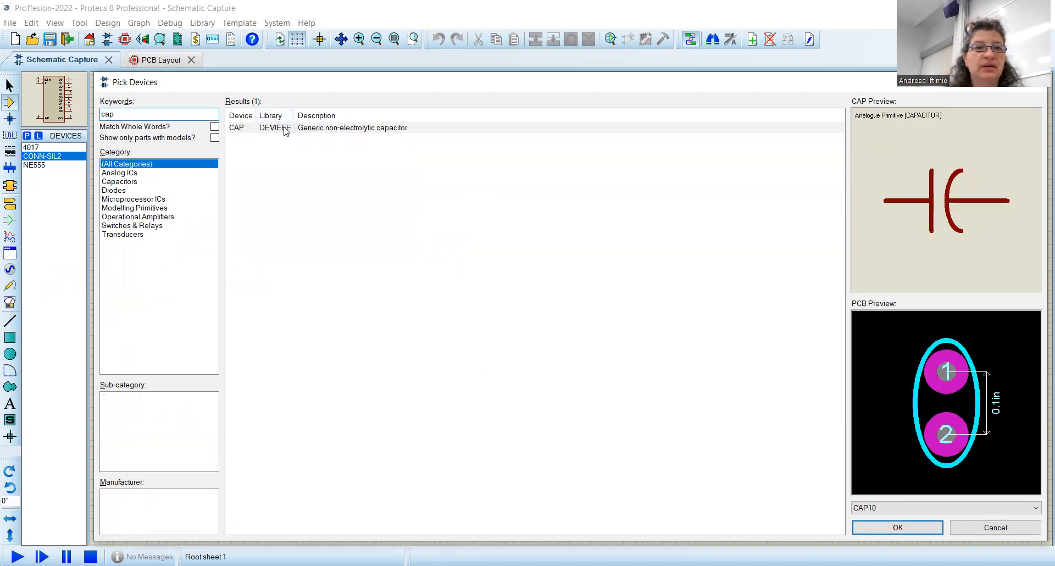
pyautogui.click(114, 183)
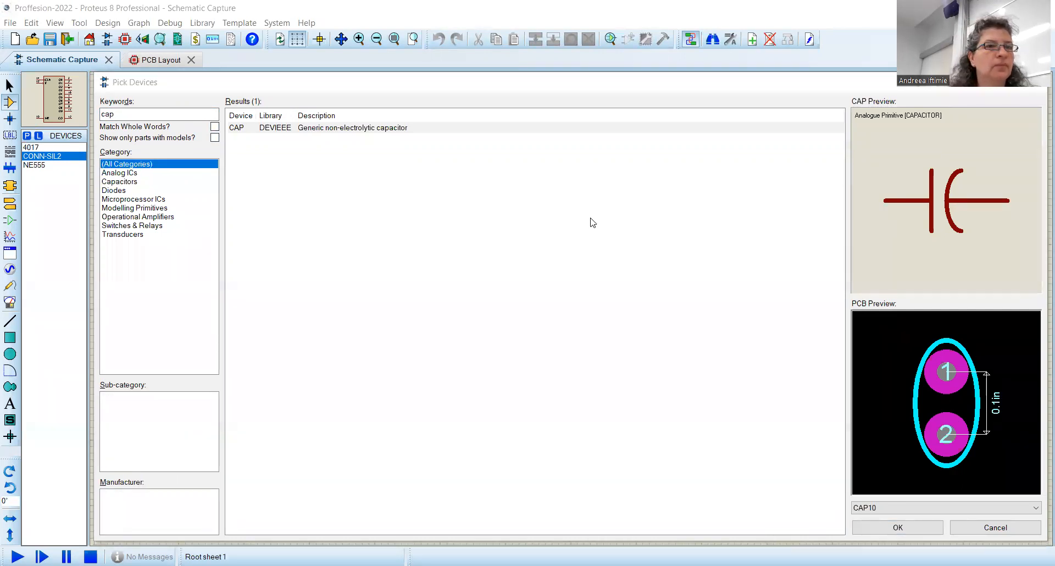
pyautogui.click(116, 116)
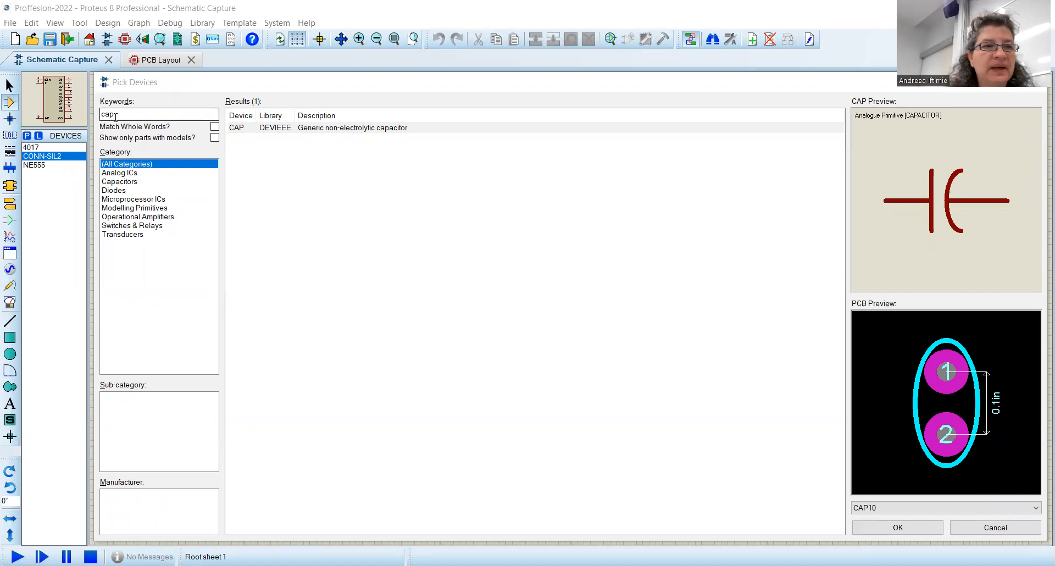
pyautogui.click(115, 118)
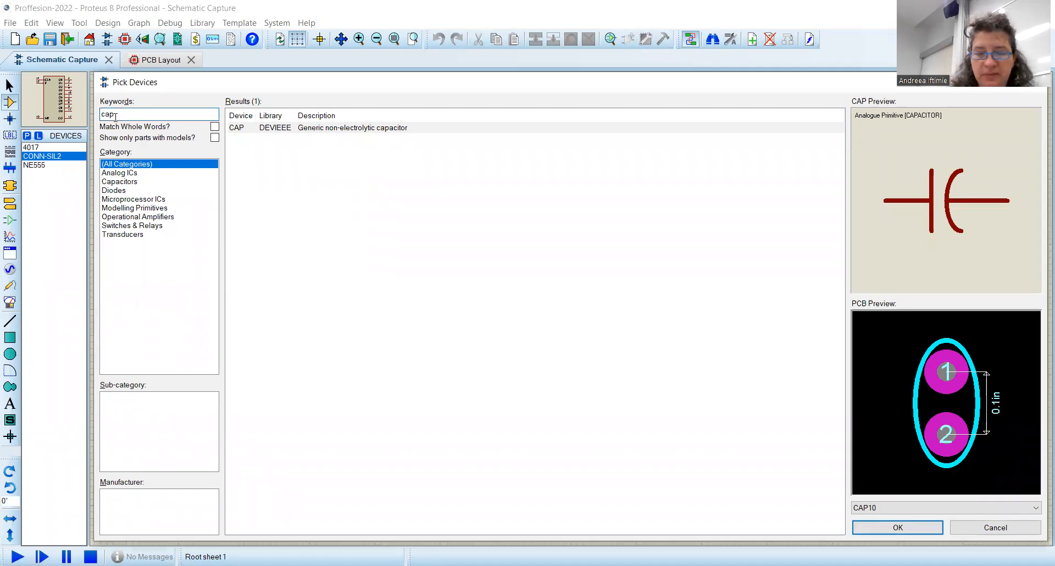
pyautogui.press('BackSpace')
pyautogui.press('BackSpace')
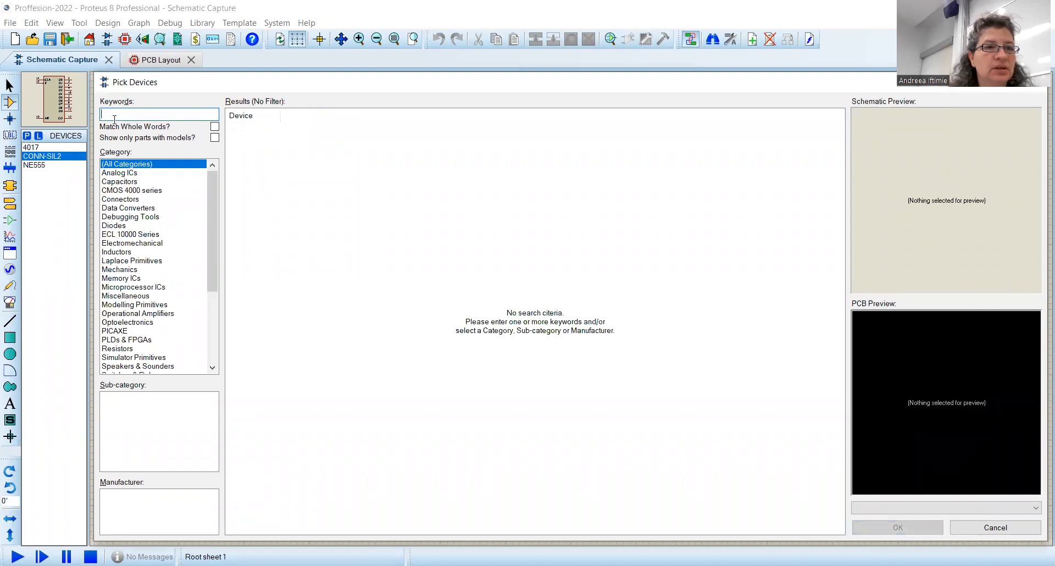
# Step: Narrow the device library to the Capacitors category and its Generic sub-category
pyautogui.click(118, 182)
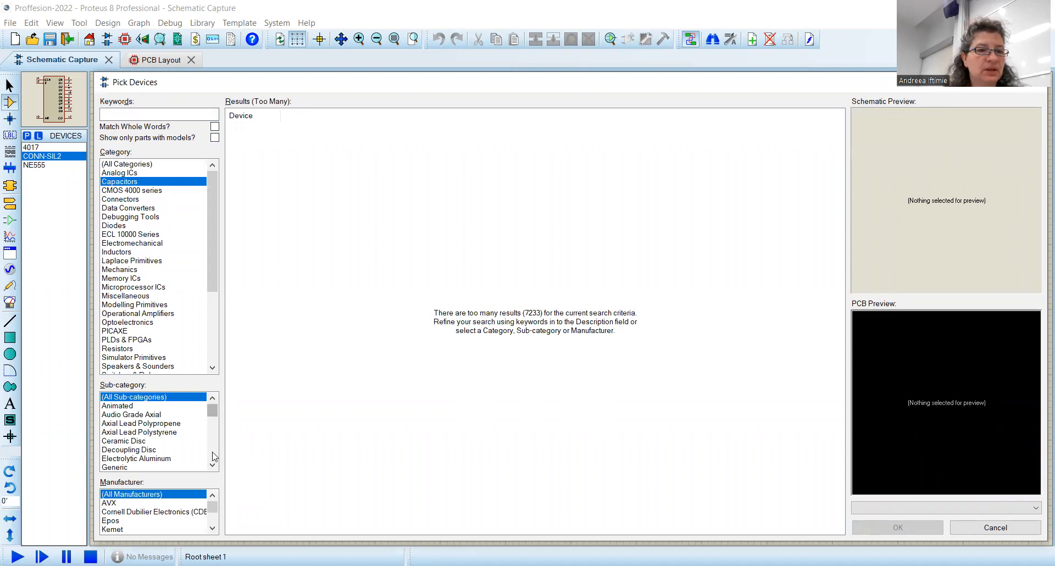
pyautogui.click(117, 407)
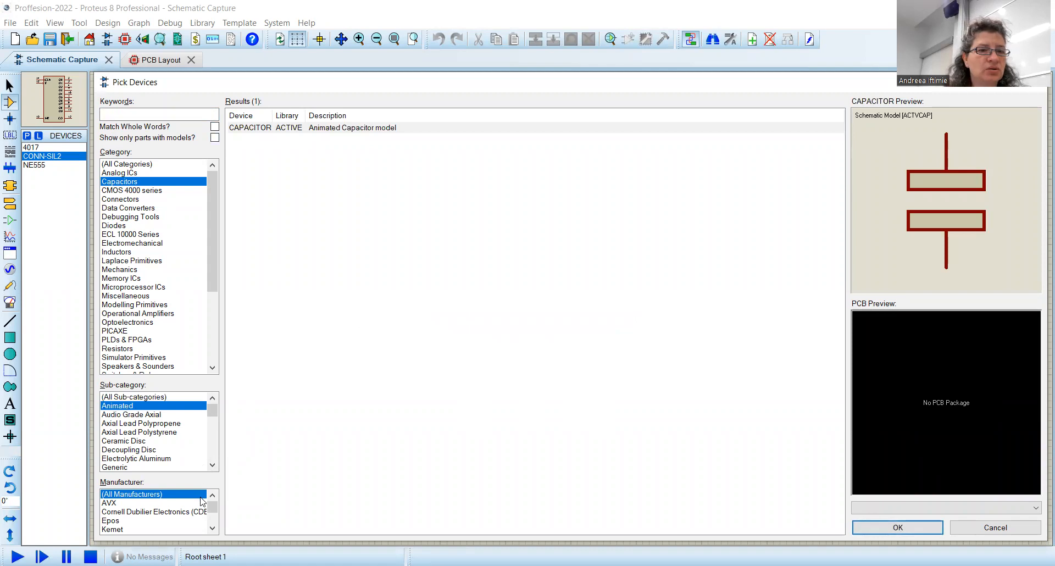
pyautogui.click(212, 467)
pyautogui.click(212, 466)
pyautogui.click(213, 466)
pyautogui.click(212, 467)
pyautogui.click(213, 466)
pyautogui.click(213, 466)
pyautogui.click(212, 466)
pyautogui.click(115, 407)
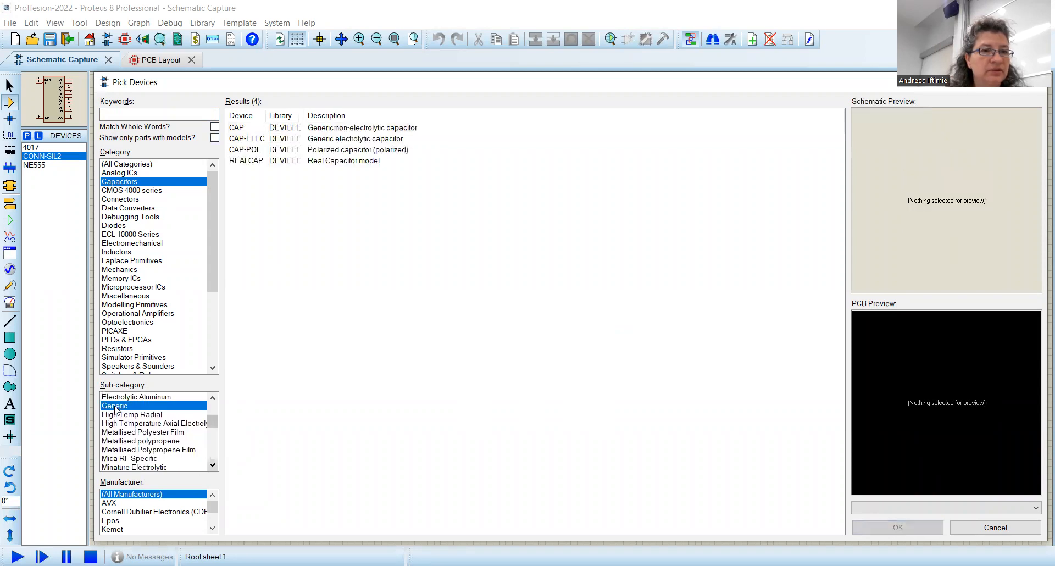
# Step: Add the CAP non-electrolytic capacitor and the CAP-POL polarized capacitor to the devices list
pyautogui.click(240, 130)
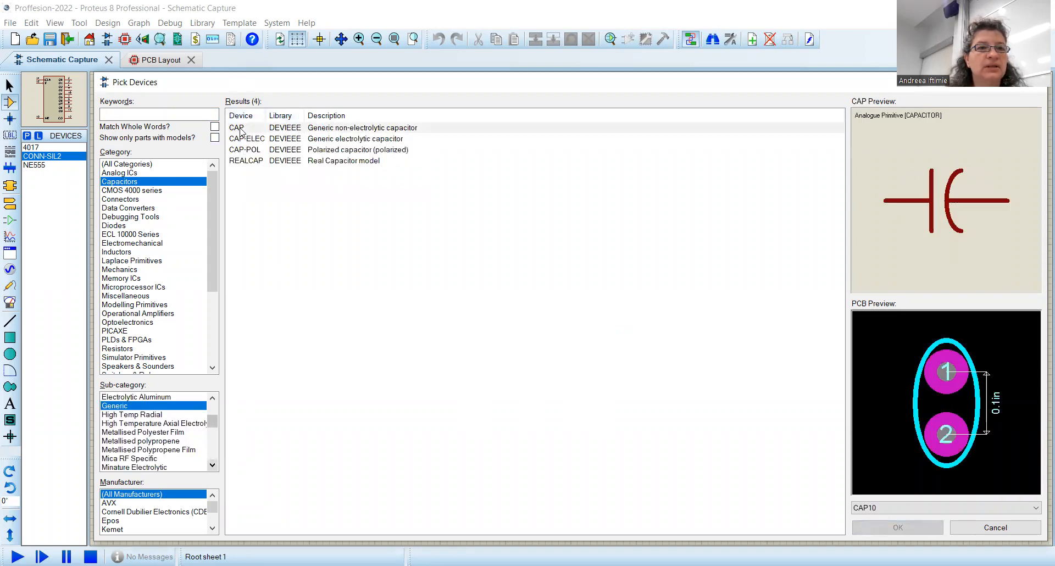
pyautogui.doubleClick(241, 129)
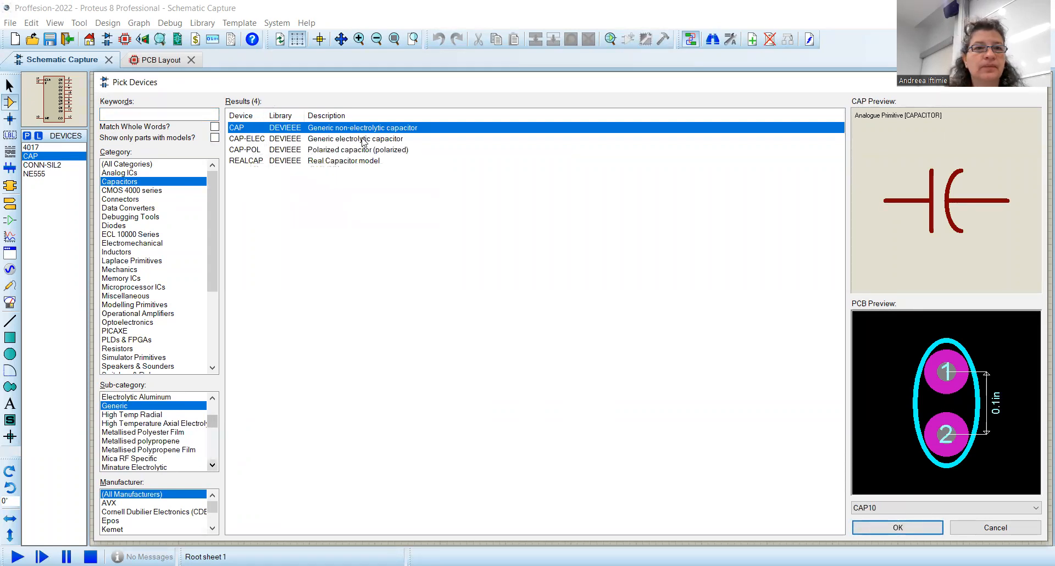
pyautogui.click(349, 151)
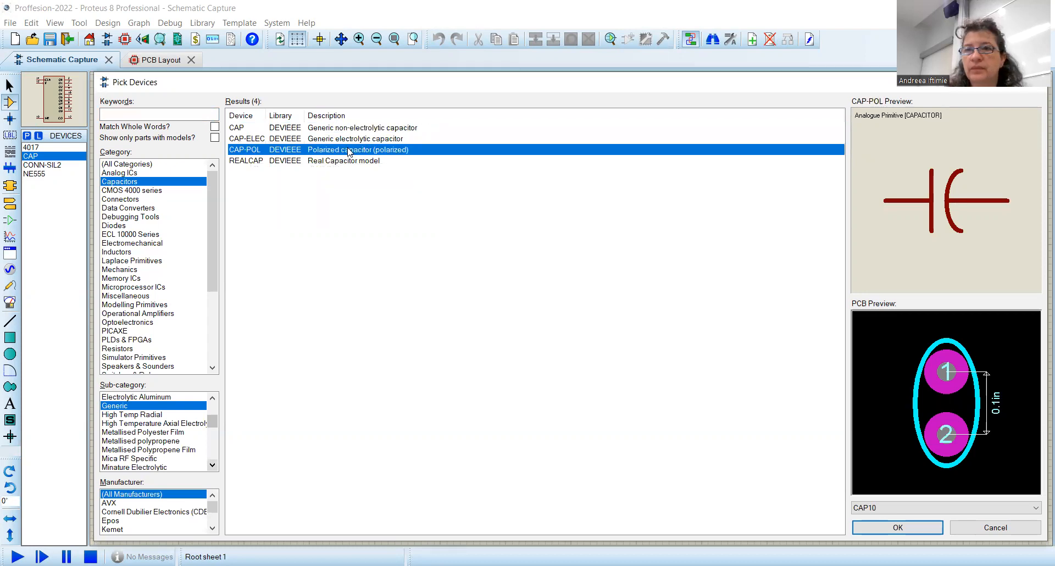
pyautogui.doubleClick(350, 151)
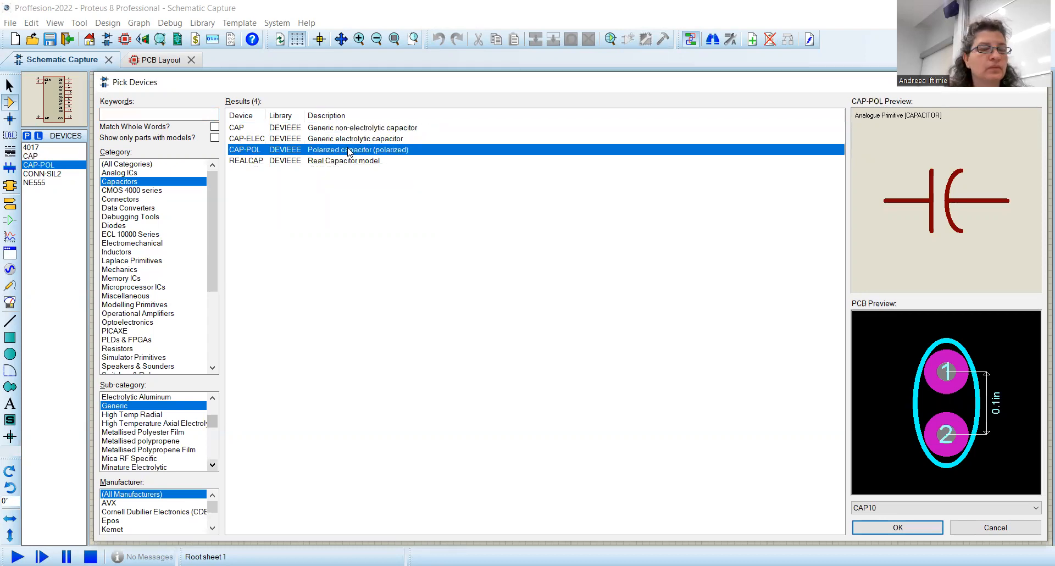
# Step: Examine the other capacitor models and the Non Polarised capacitor sub-category listings
pyautogui.click(321, 130)
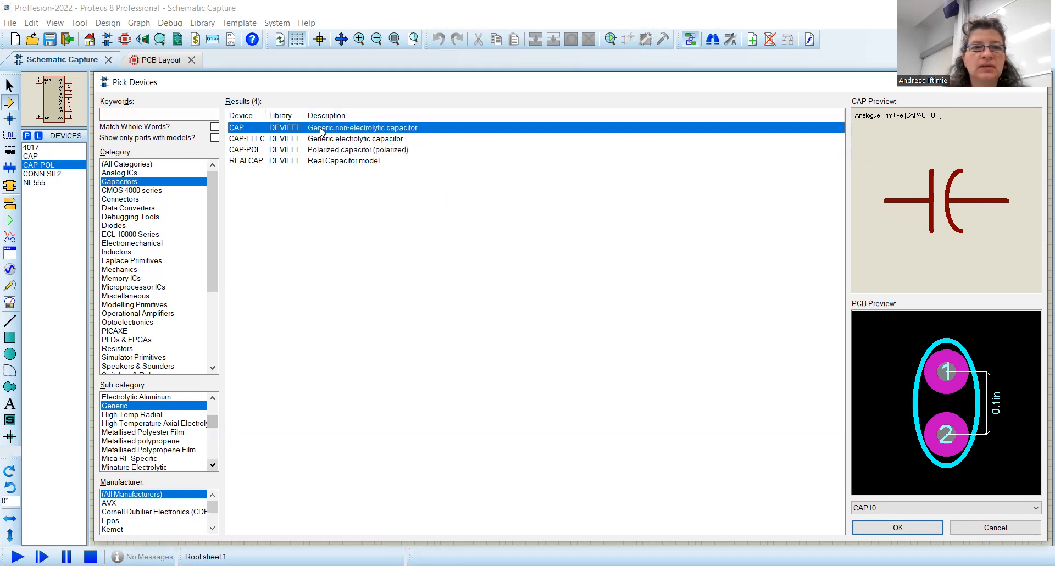
pyautogui.click(326, 162)
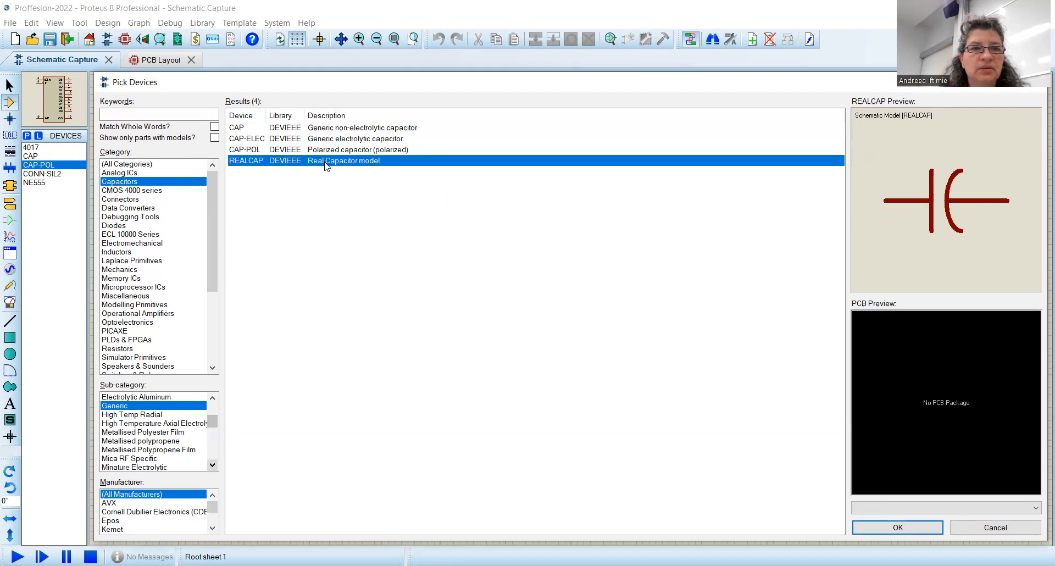
pyautogui.click(212, 408)
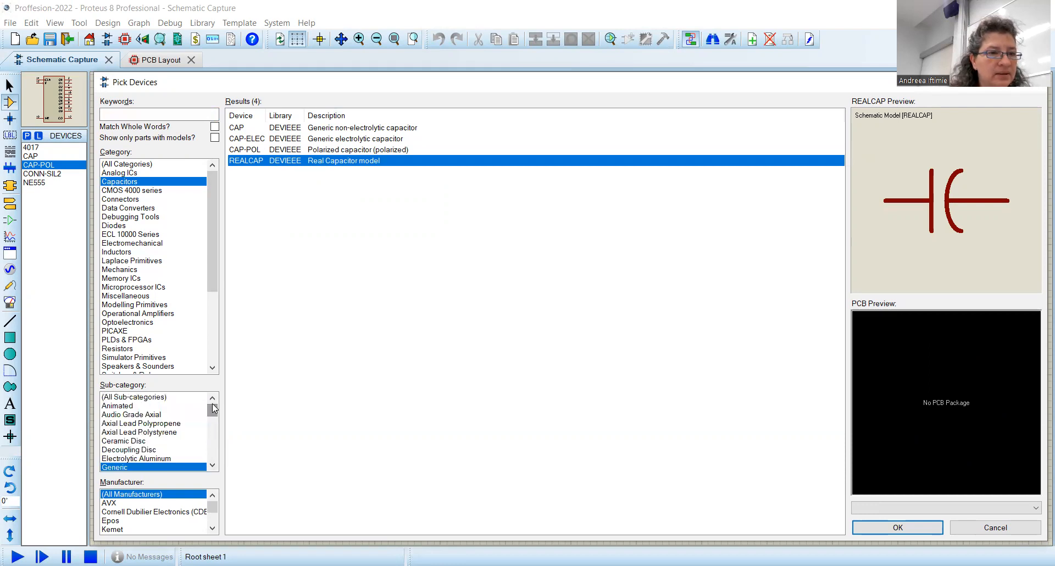
pyautogui.click(215, 453)
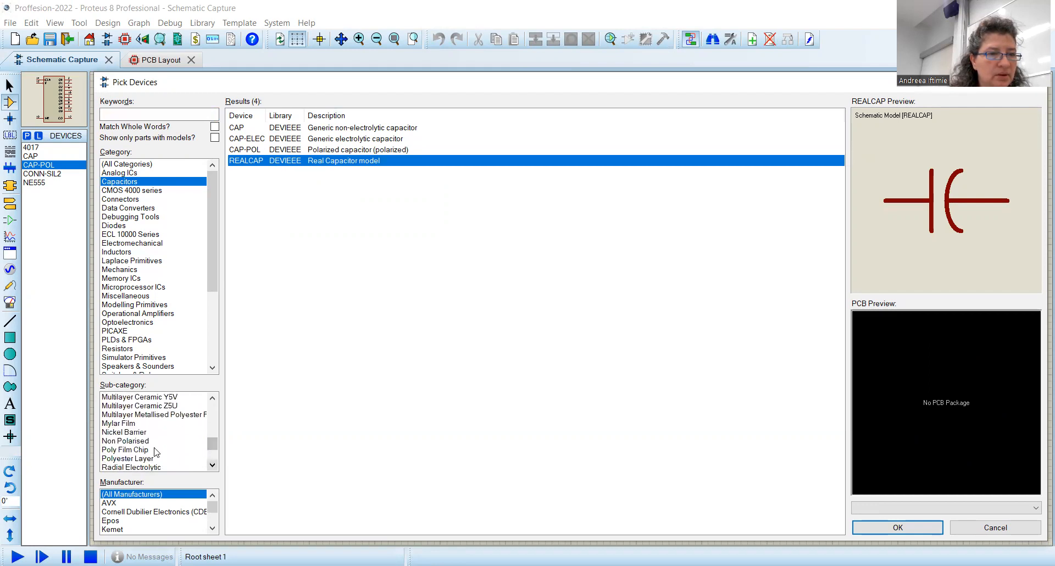
pyautogui.click(141, 441)
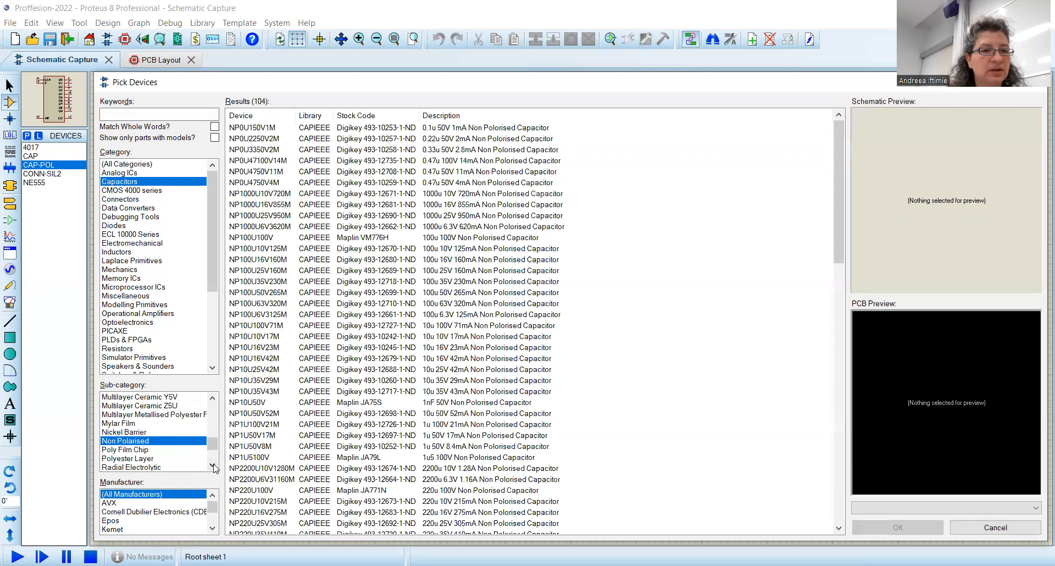
pyautogui.click(213, 467)
pyautogui.click(212, 467)
pyautogui.click(213, 466)
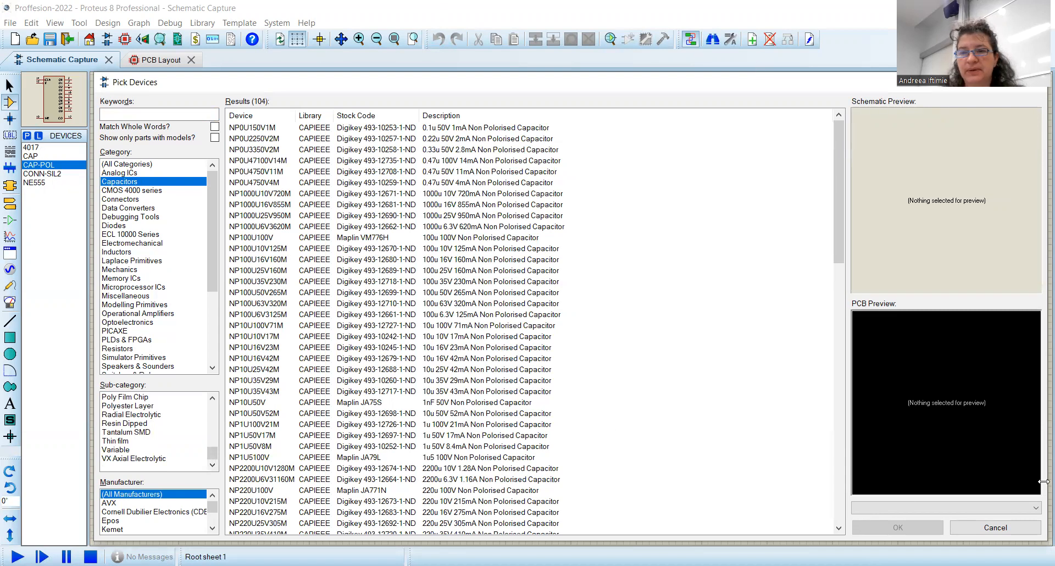
# Step: Search all categories for res and add the RES generic resistor to the devices list
pyautogui.click(124, 165)
pyautogui.click(123, 113)
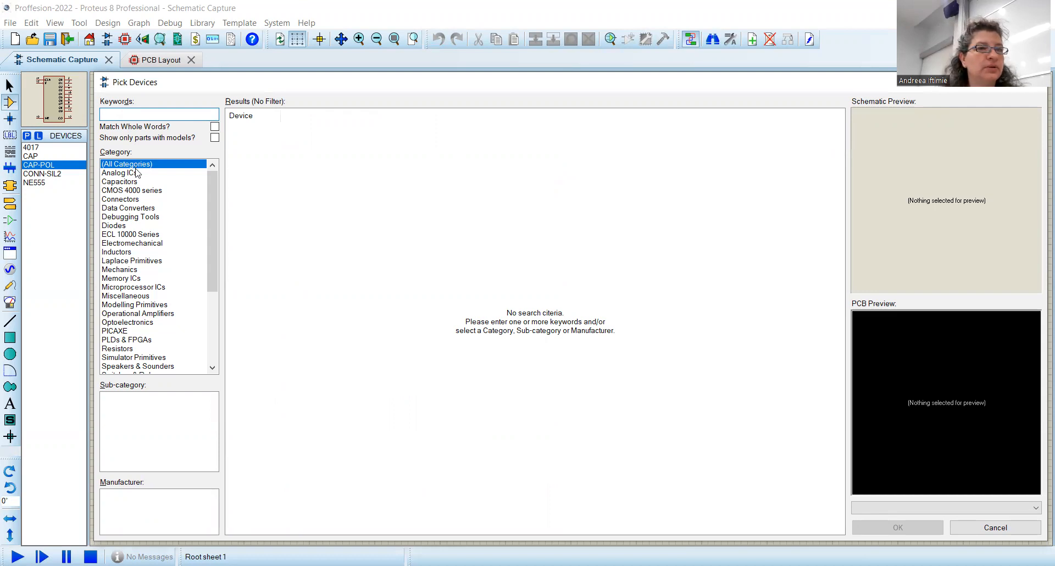
pyautogui.write('res')
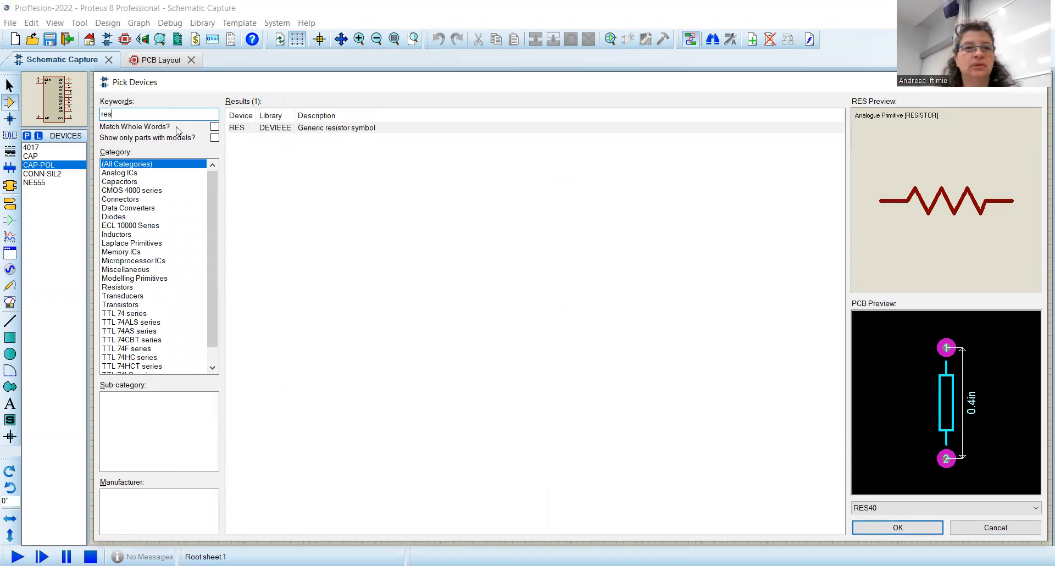
pyautogui.doubleClick(316, 131)
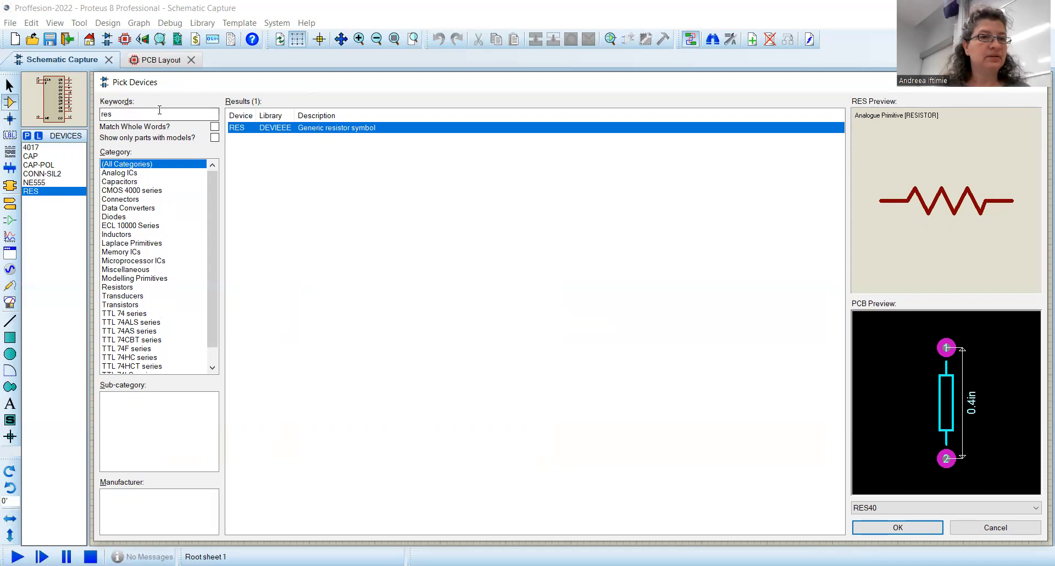
# Step: Search for pot within the Resistors category and add the POT-HG interactive potentiometer to the devices list
pyautogui.click(122, 114)
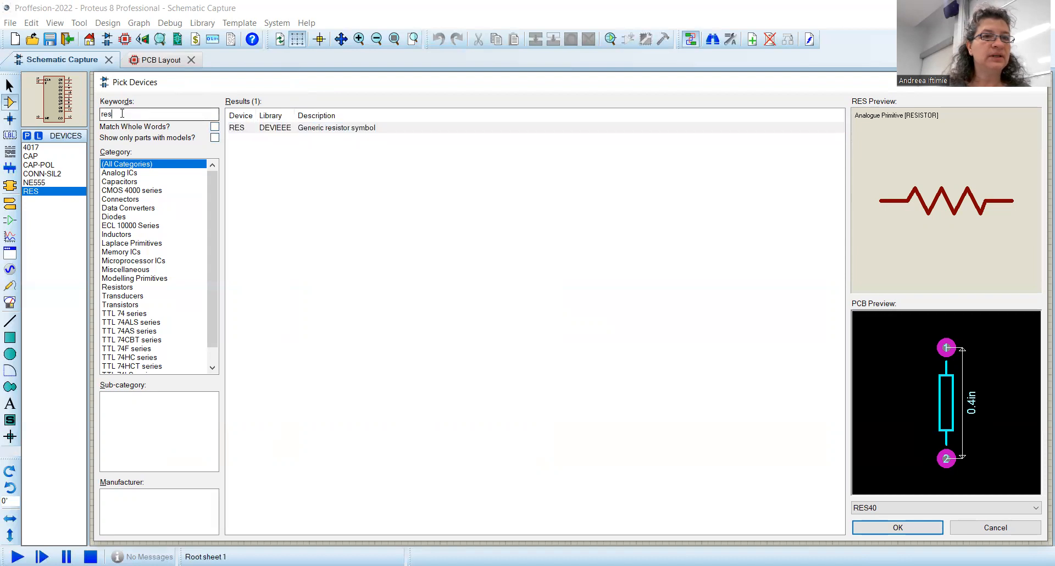
pyautogui.press('BackSpace')
pyautogui.press('BackSpace')
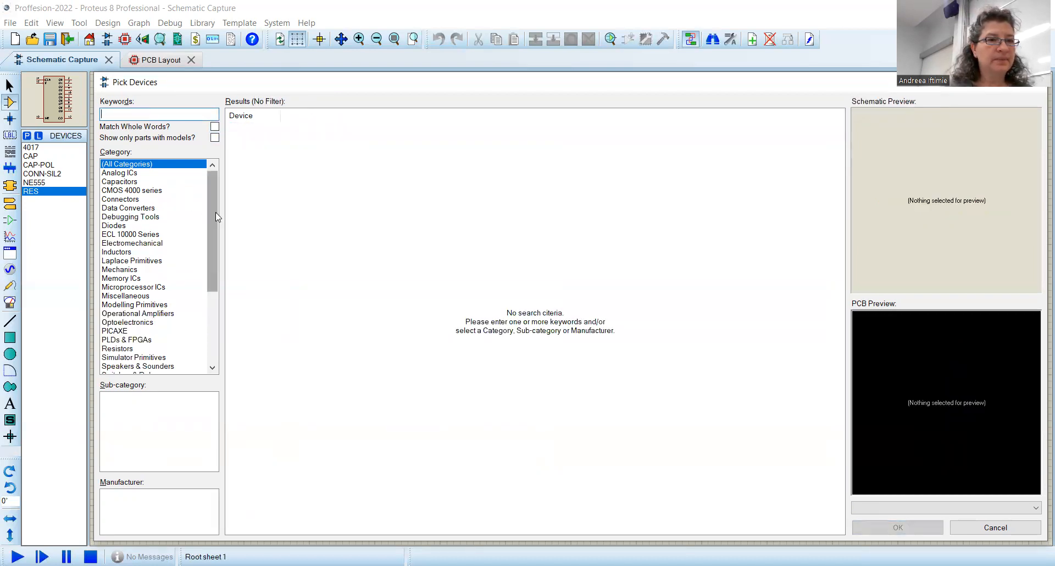
pyautogui.scroll(-3, 216, 216)
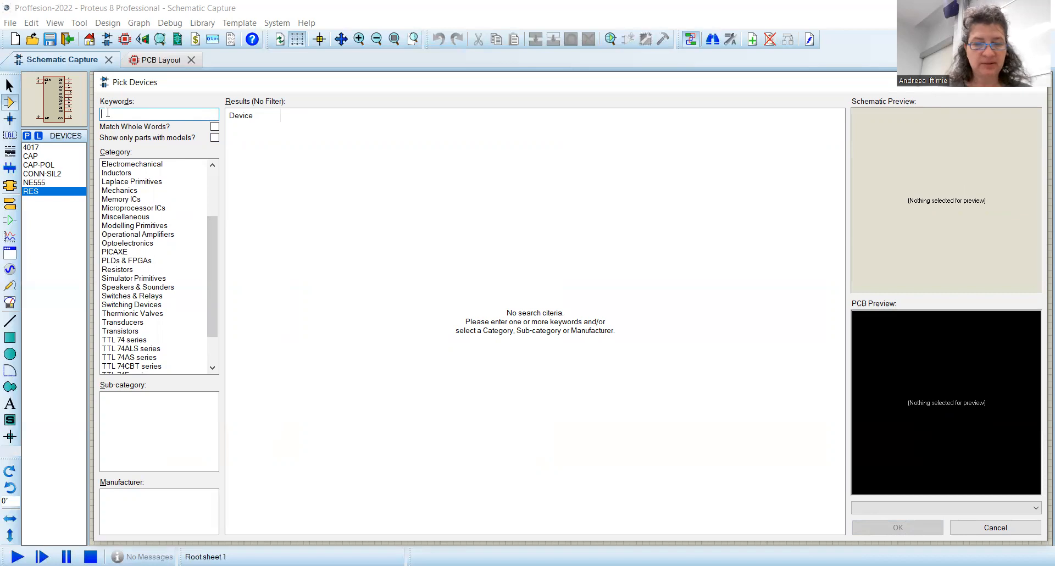
pyautogui.write('pot')
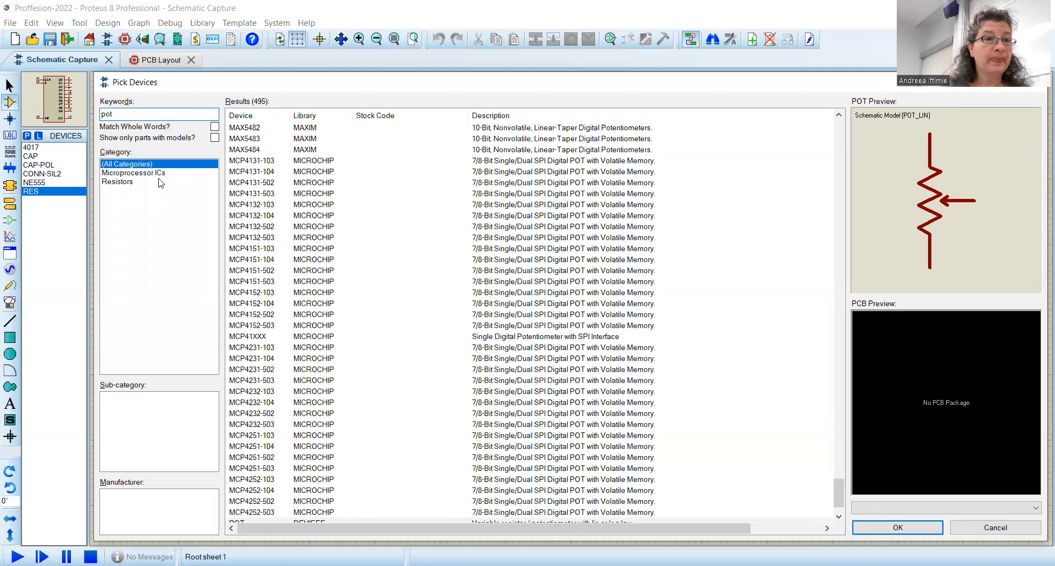
pyautogui.click(131, 183)
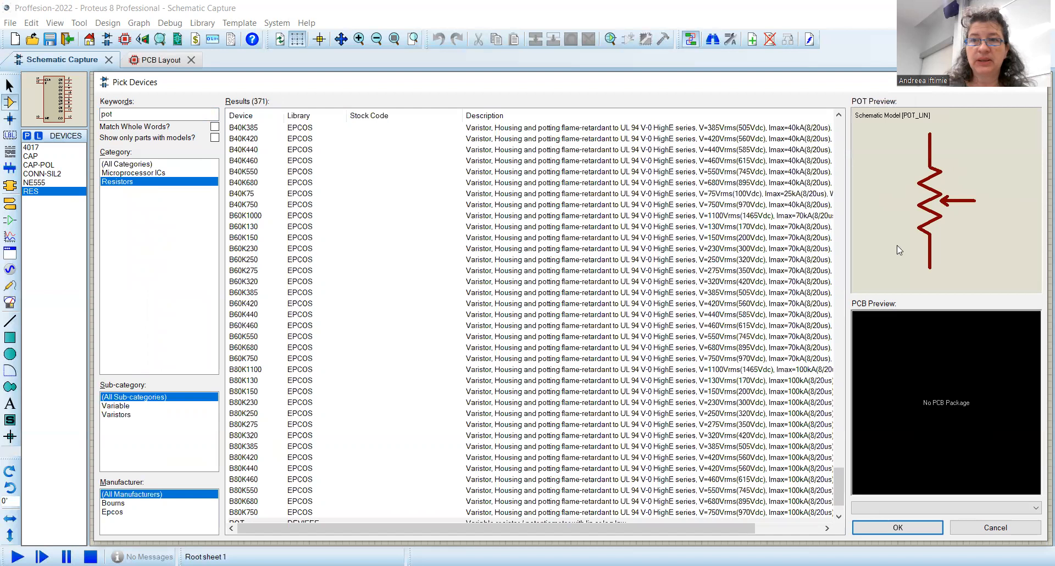
pyautogui.scroll(-2, 839, 483)
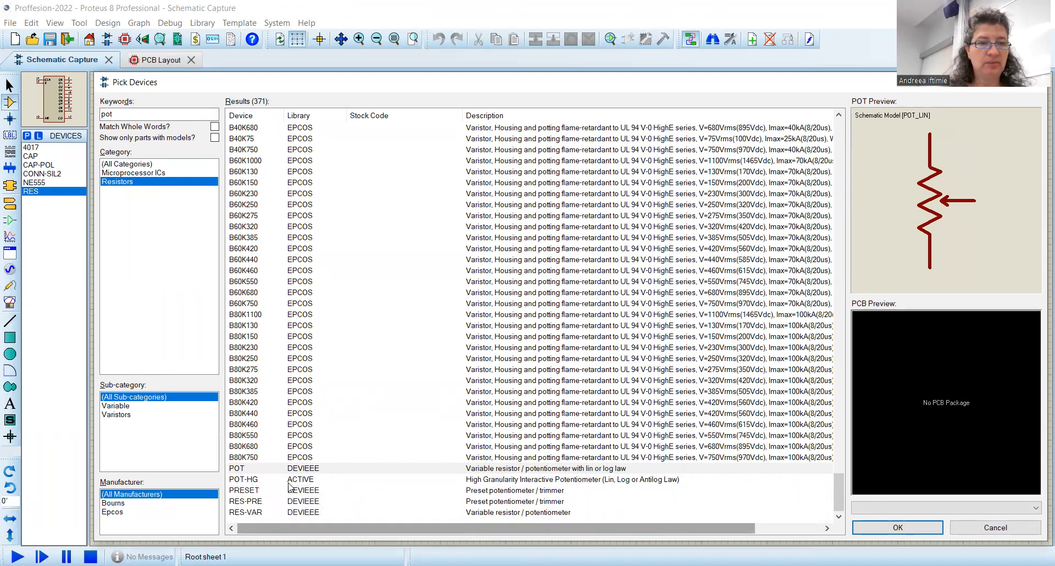
pyautogui.click(299, 481)
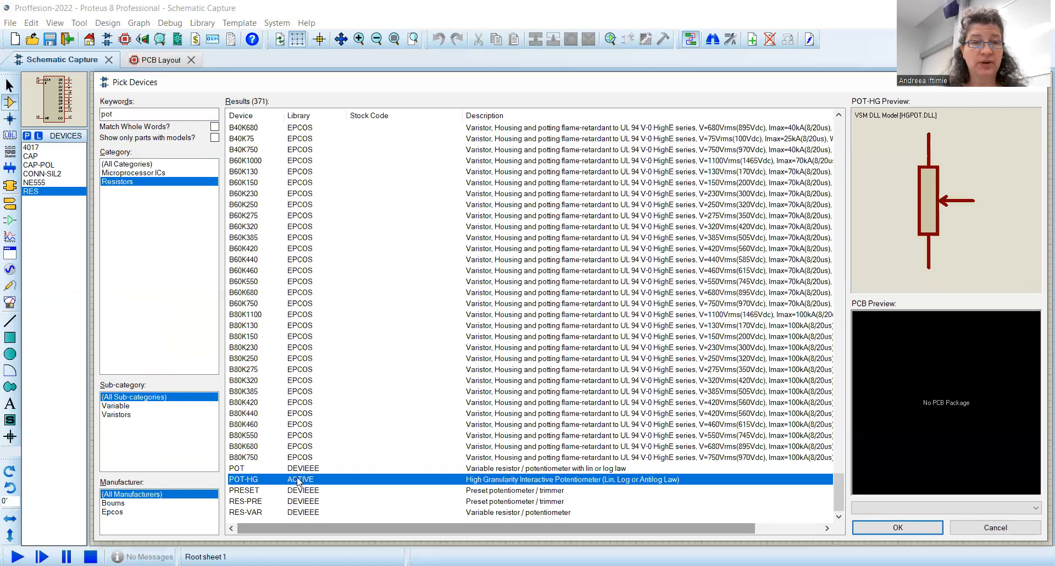
pyautogui.doubleClick(259, 483)
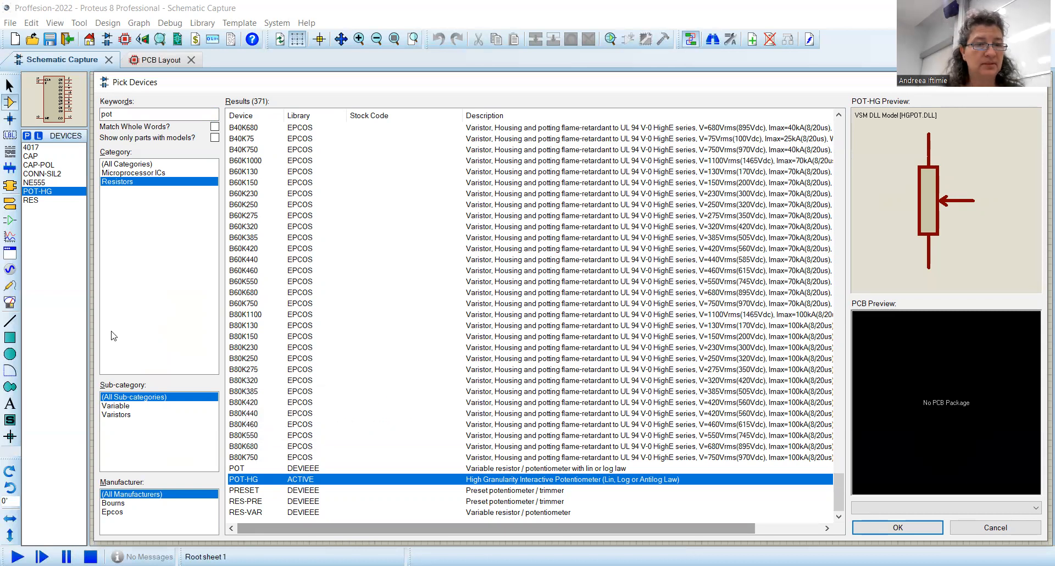
# Step: Search for led, add the LED-GREEN animated LED to the devices list, and close the device picker
pyautogui.doubleClick(145, 115)
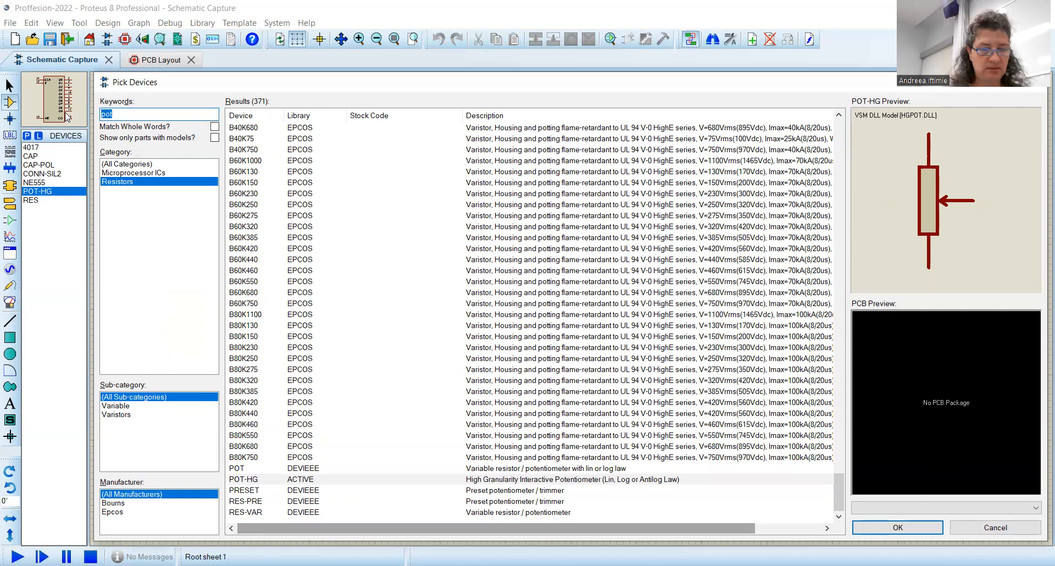
pyautogui.write('led')
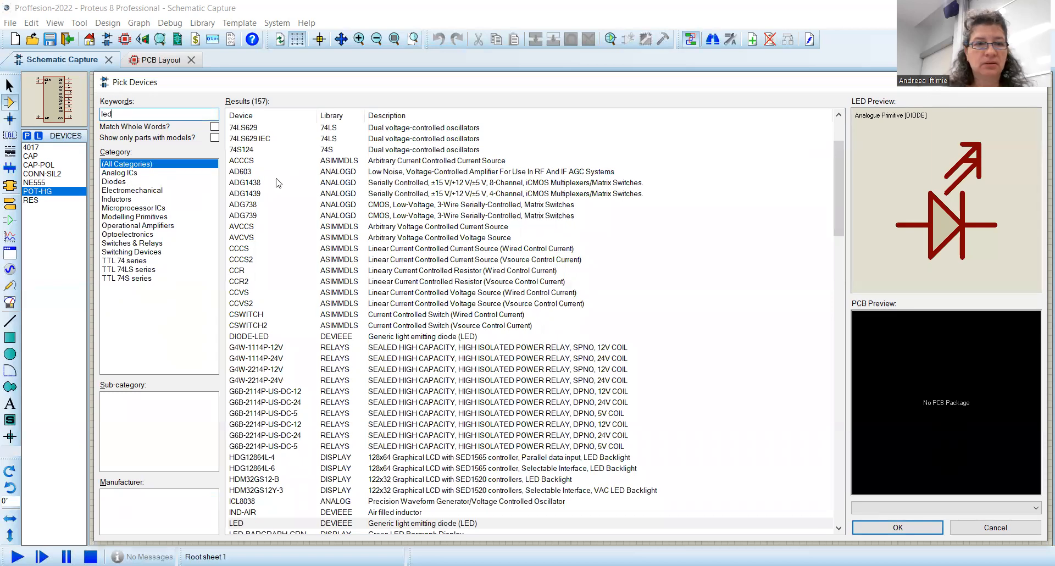
pyautogui.scroll(-4, 495, 192)
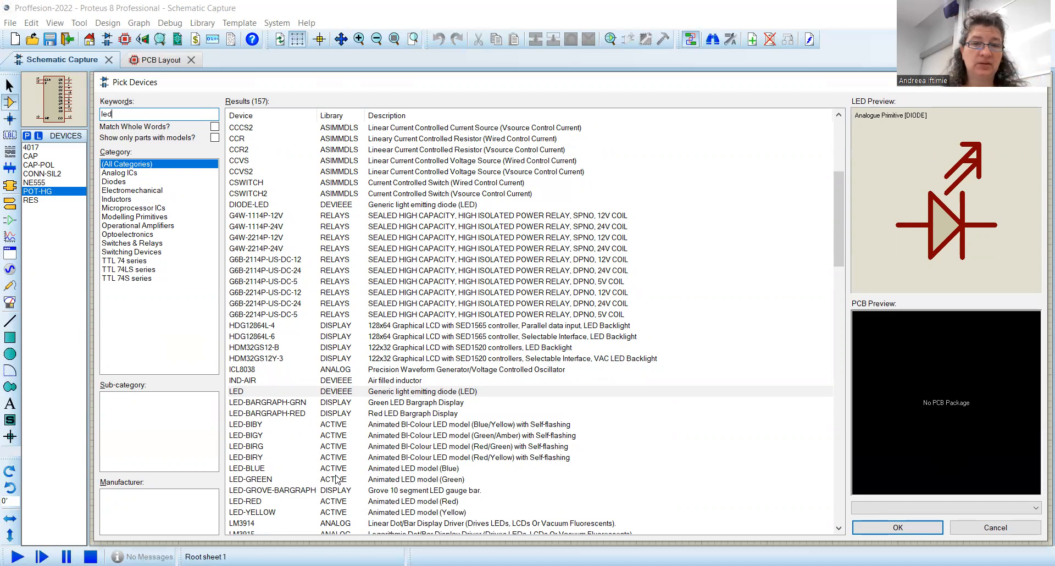
pyautogui.moveTo(837, 243); pyautogui.dragTo(837, 265)
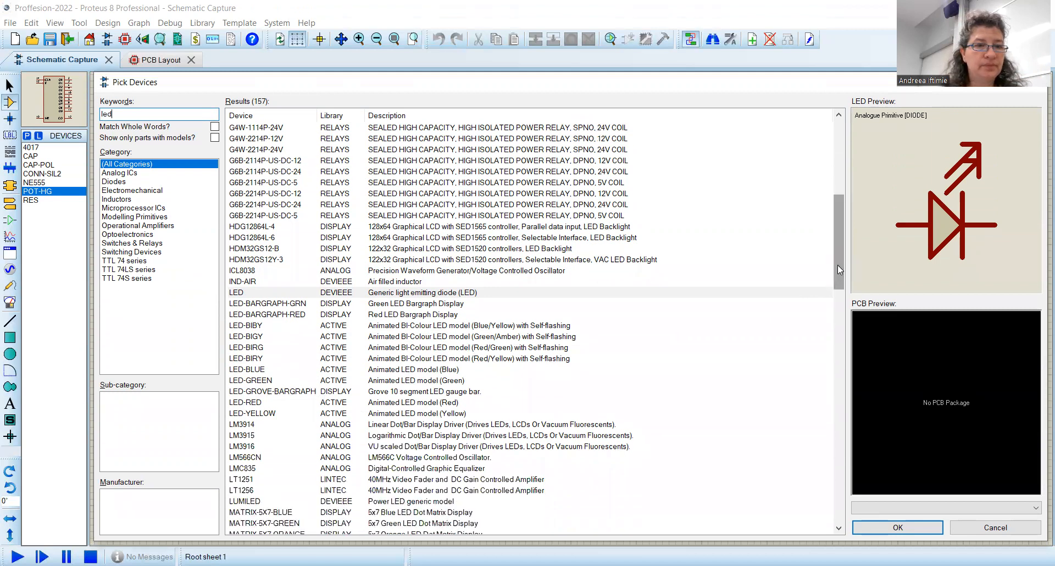
pyautogui.click(266, 381)
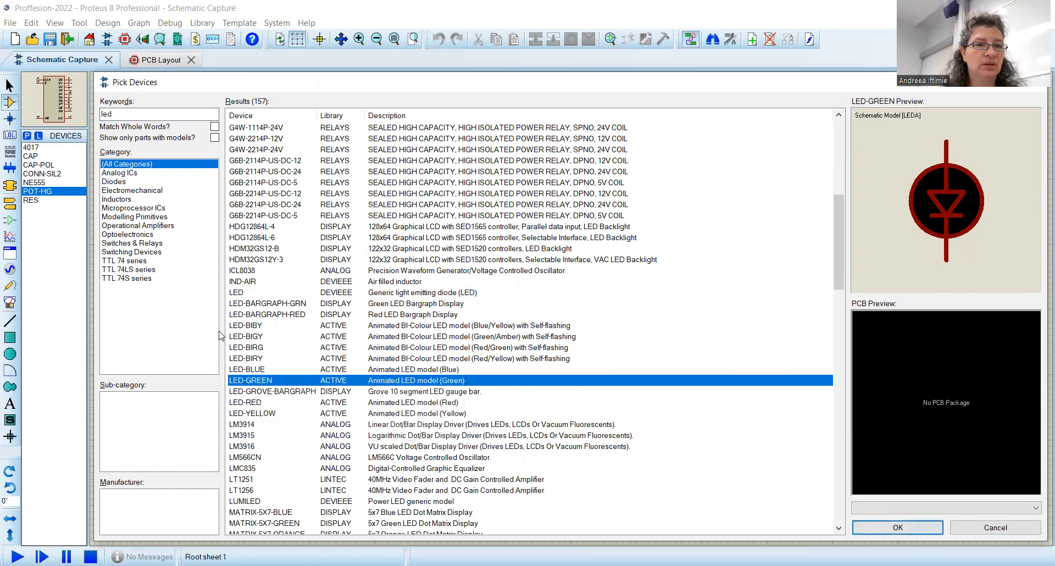
pyautogui.doubleClick(247, 381)
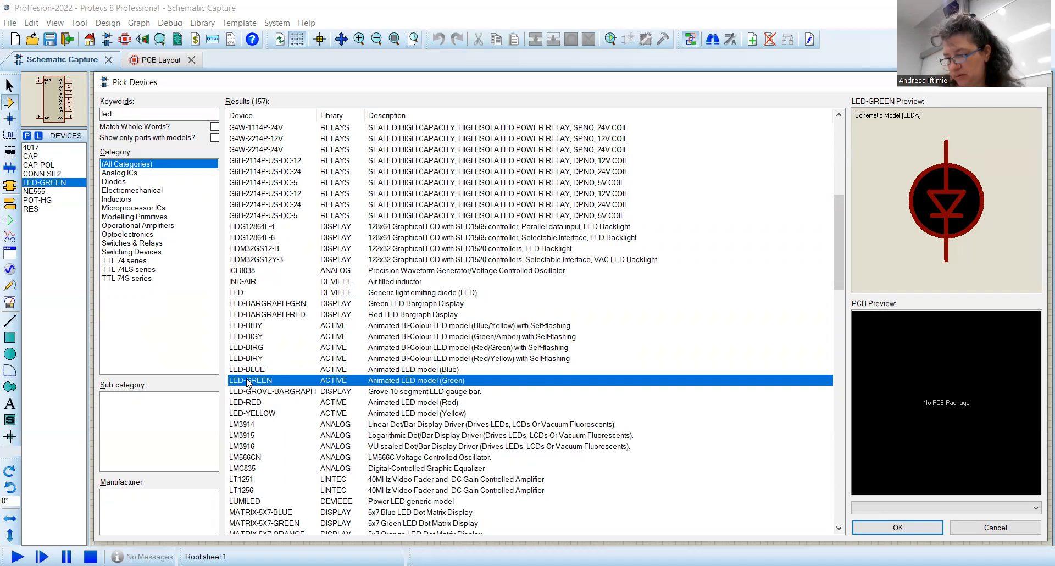
pyautogui.click(934, 529)
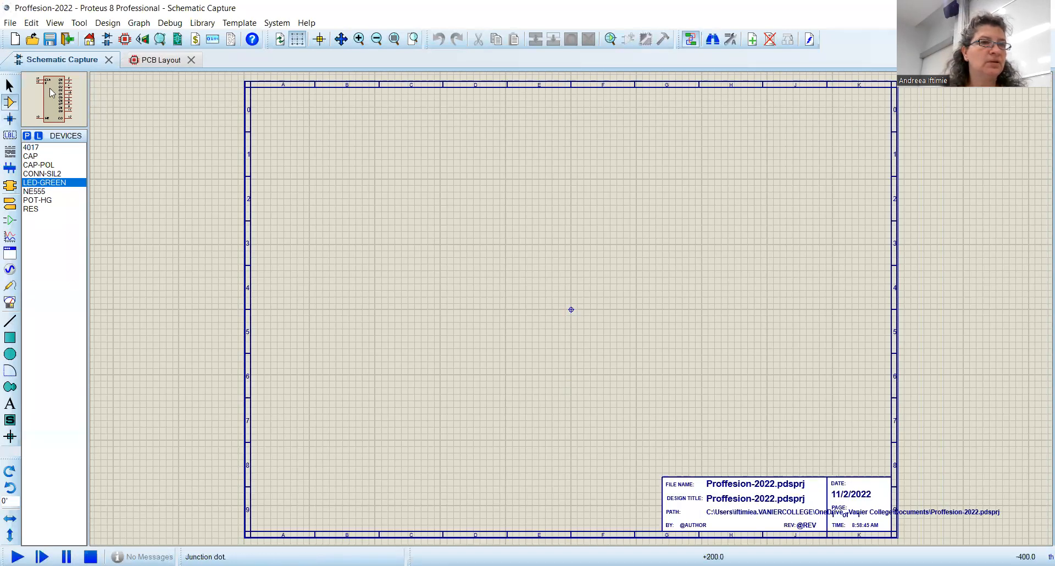
# Step: Place the NE555 timer on the left-centre area of the schematic sheet
pyautogui.click(51, 92)
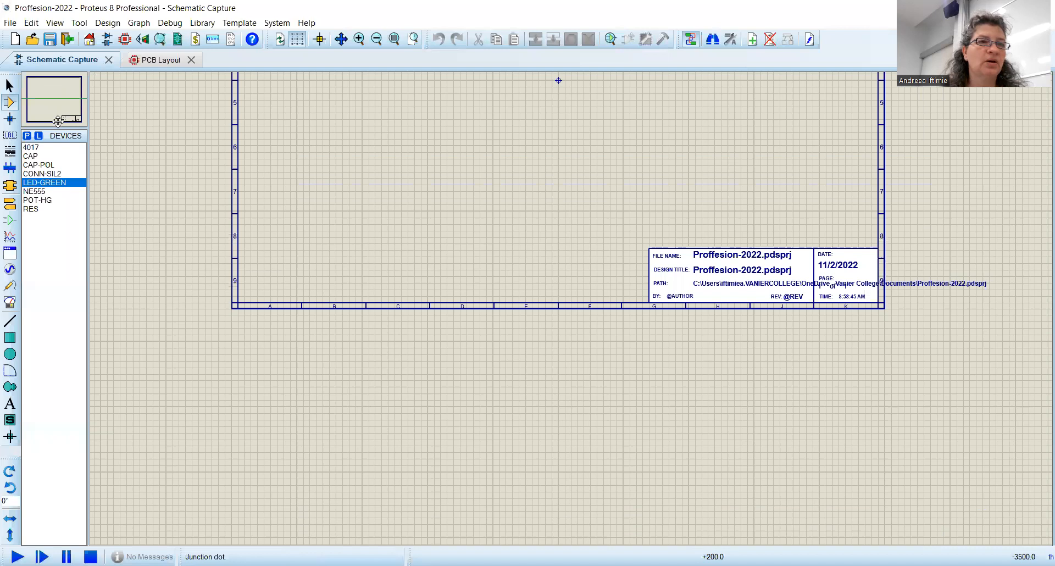
pyautogui.click(58, 103)
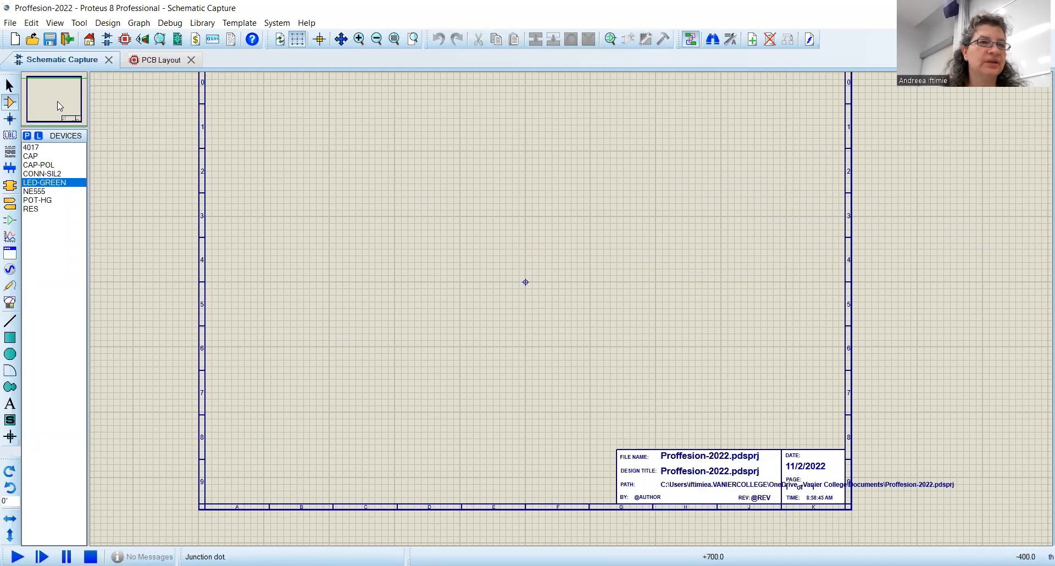
pyautogui.click(34, 193)
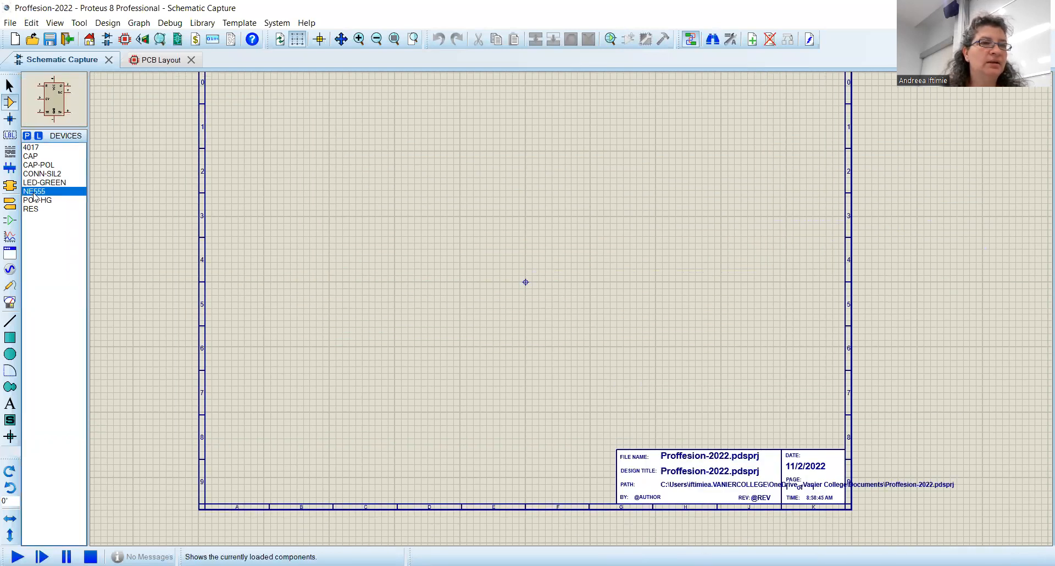
pyautogui.click(376, 242)
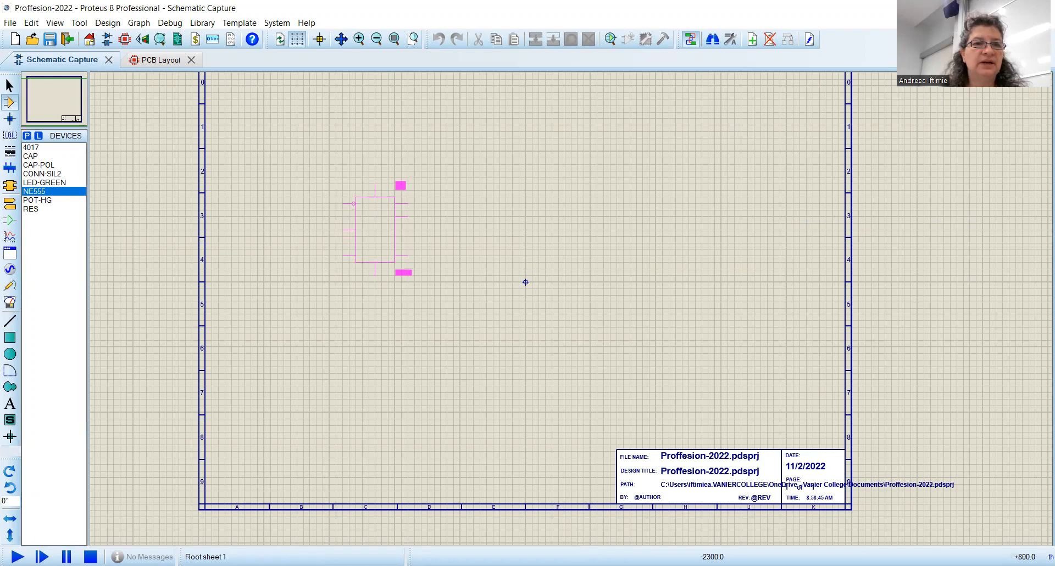
pyautogui.click(376, 235)
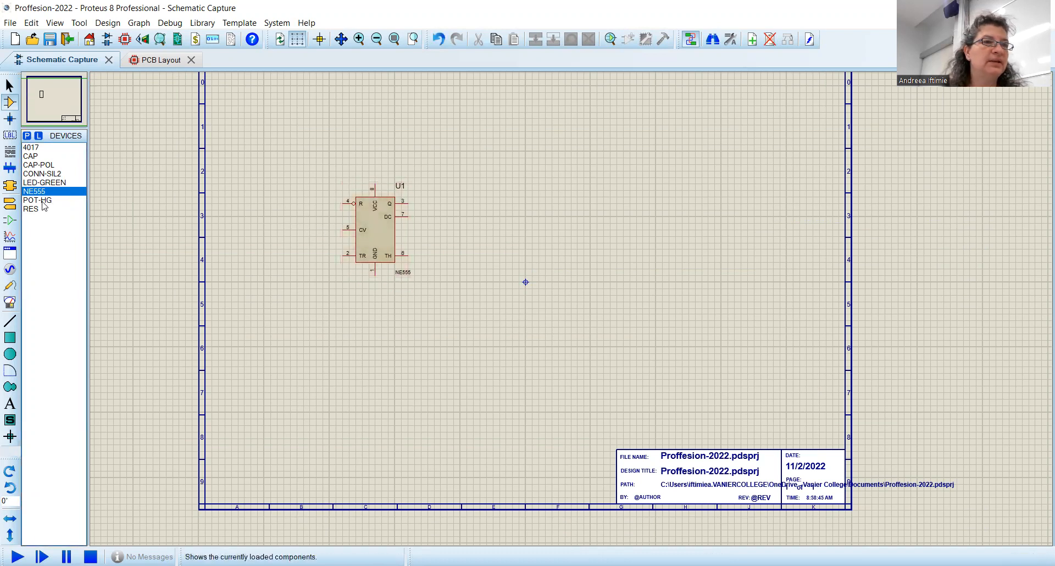
# Step: Place the 4017 decade counter to the right of the NE555
pyautogui.click(38, 148)
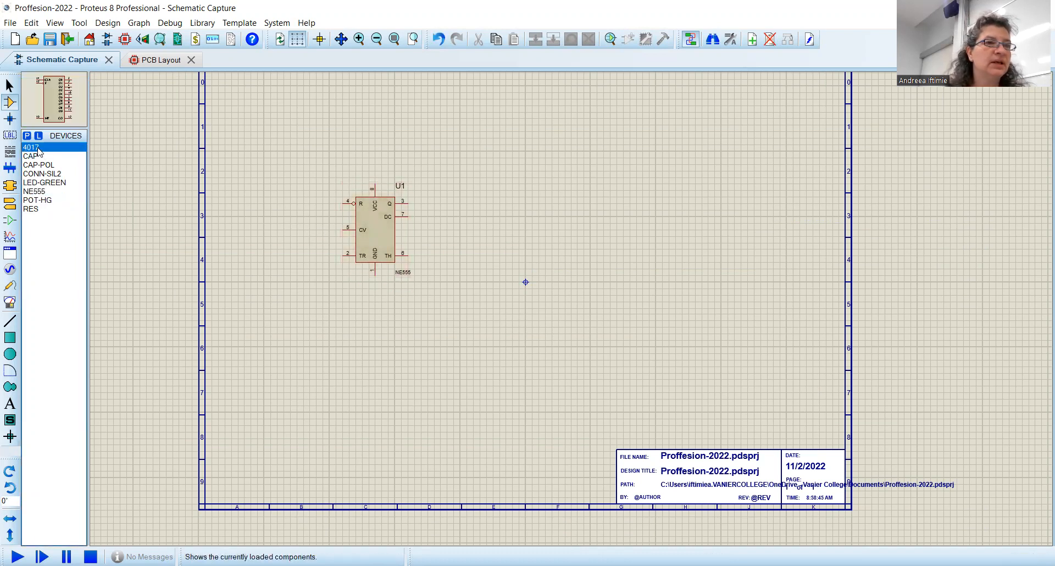
pyautogui.click(548, 221)
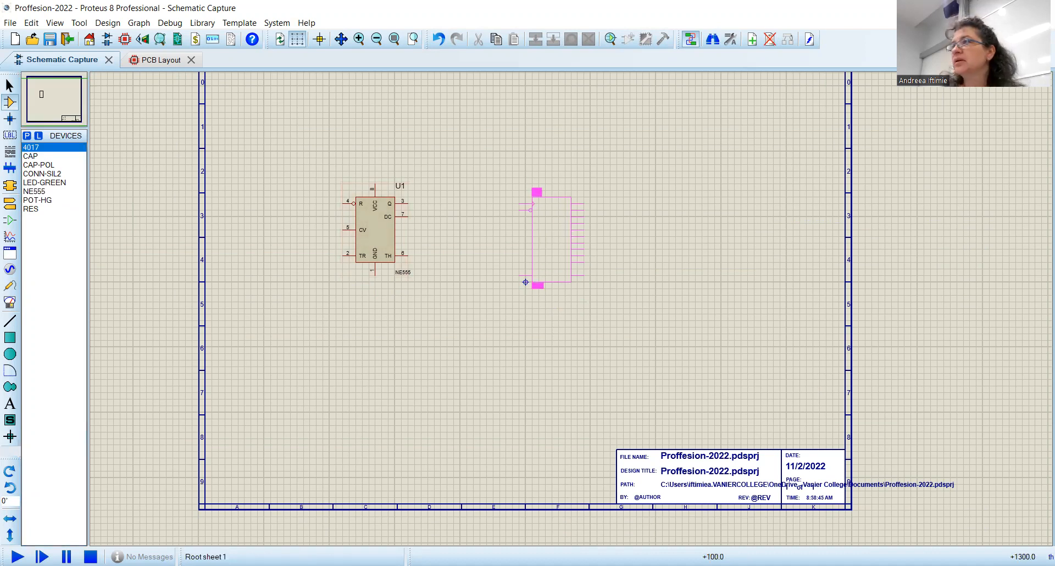
pyautogui.click(536, 204)
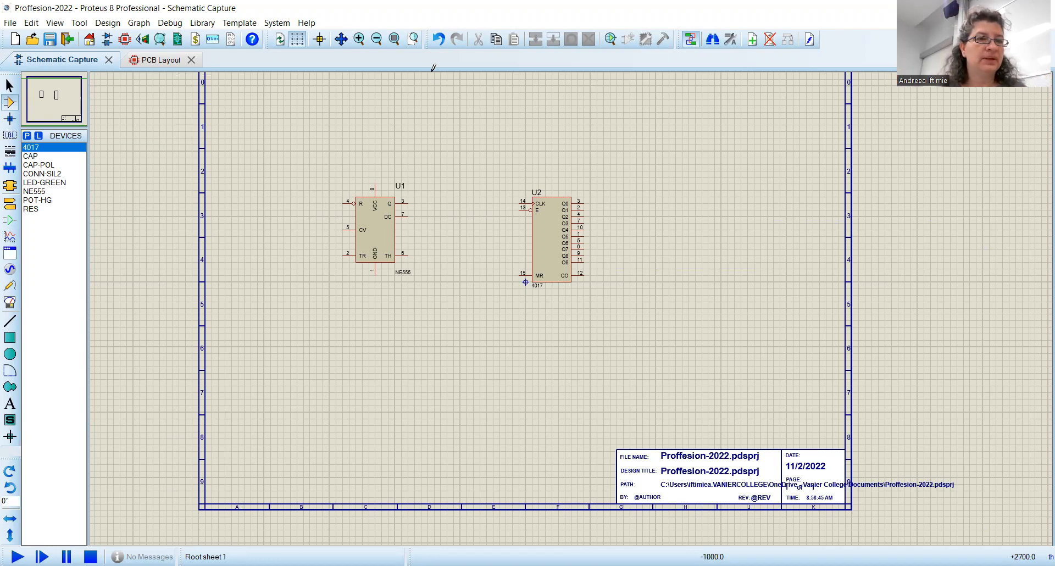
# Step: Switch to terminals mode and place a ground terminal below the NE555
pyautogui.click(8, 204)
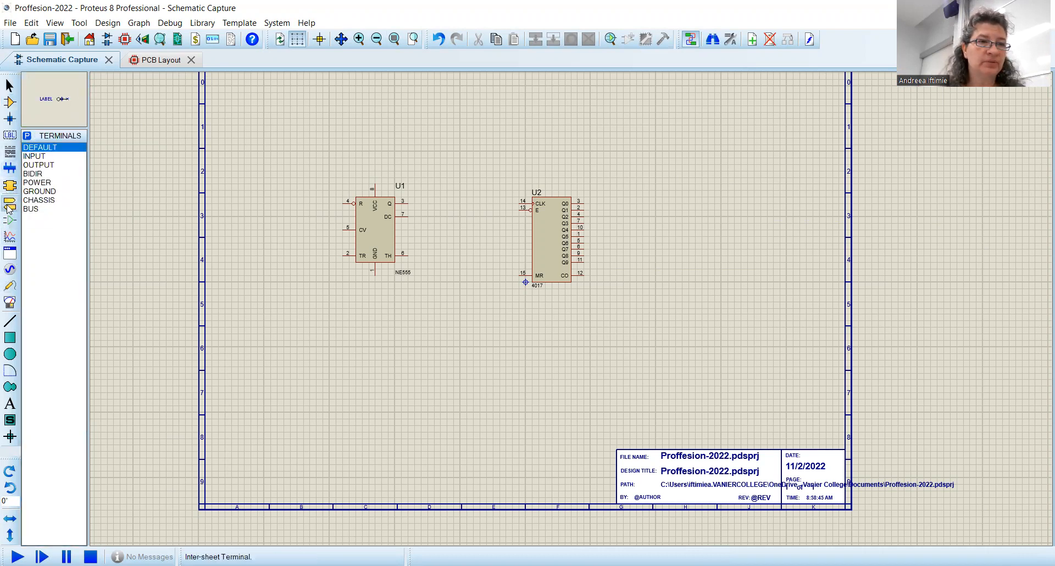
pyautogui.click(48, 191)
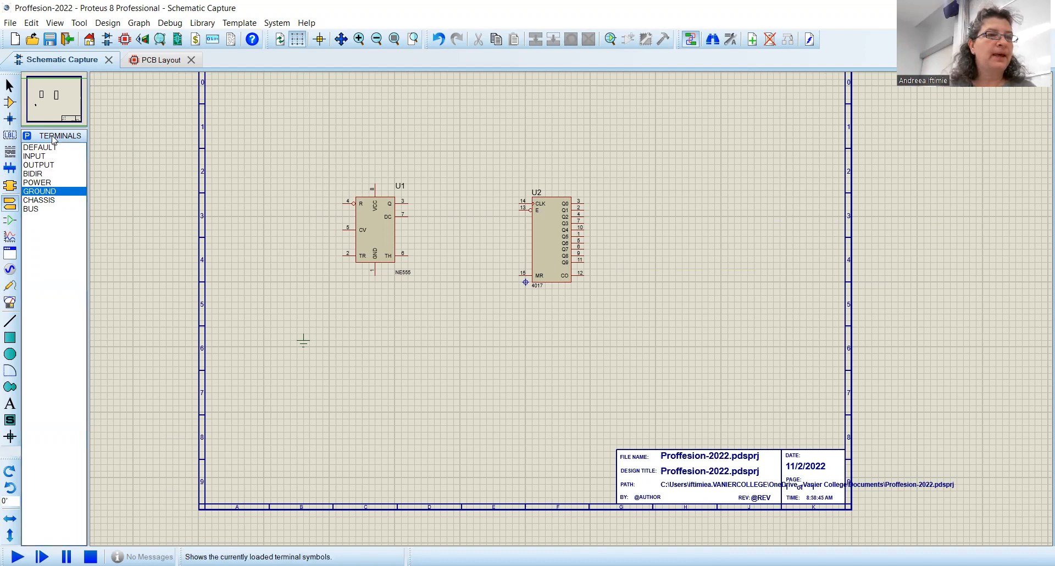
# Step: Place a power terminal above the NE555 and label it +5v
pyautogui.click(44, 183)
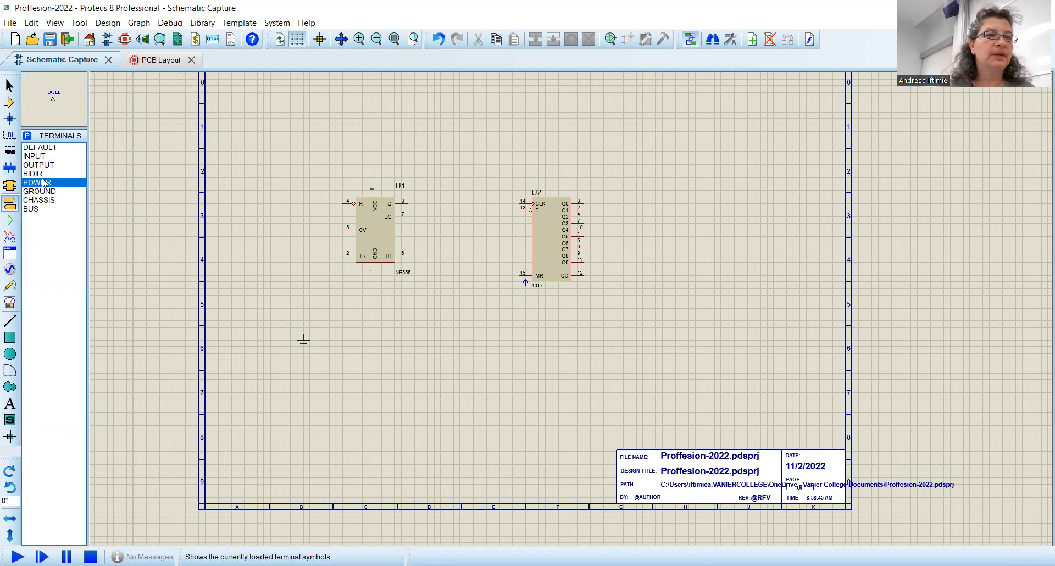
pyautogui.click(304, 145)
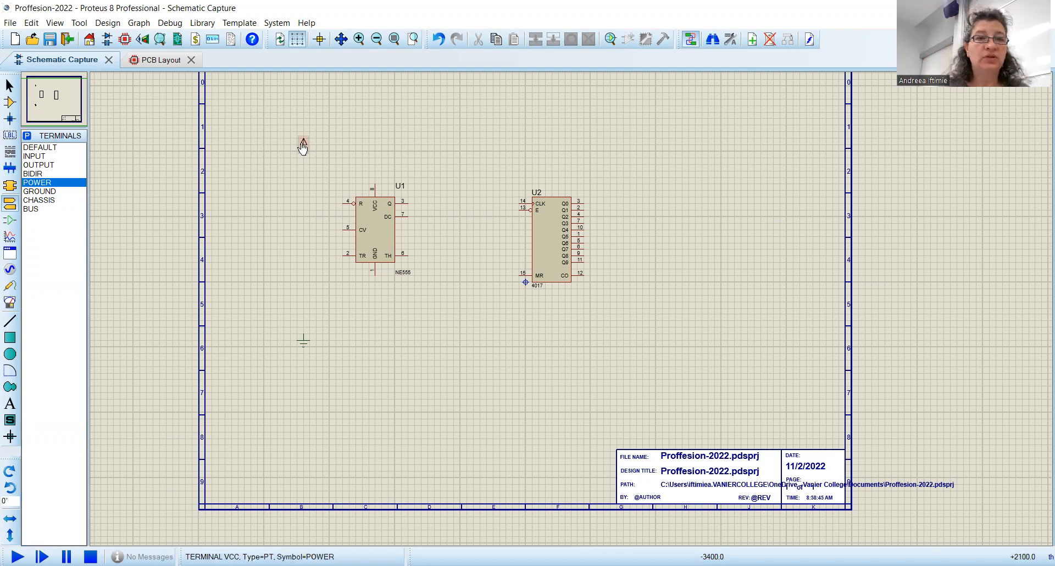
pyautogui.click(303, 145)
pyautogui.click(303, 144)
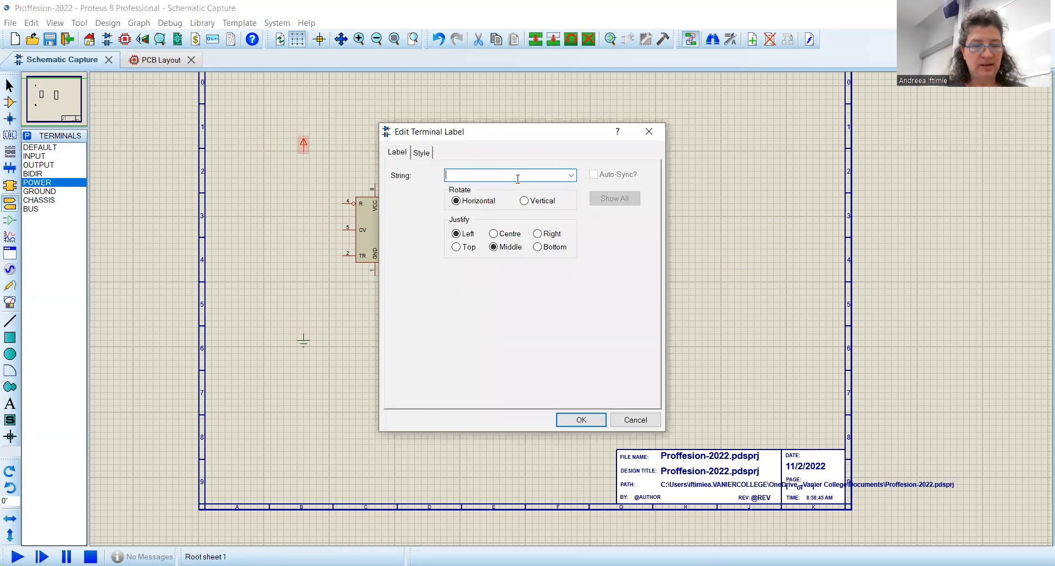
pyautogui.write('+')
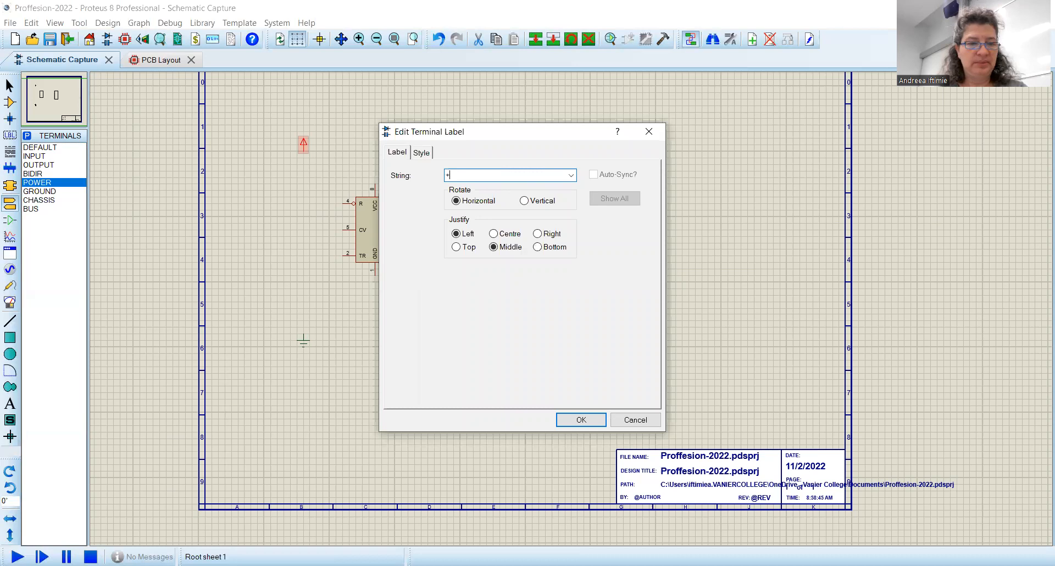
pyautogui.write('5v')
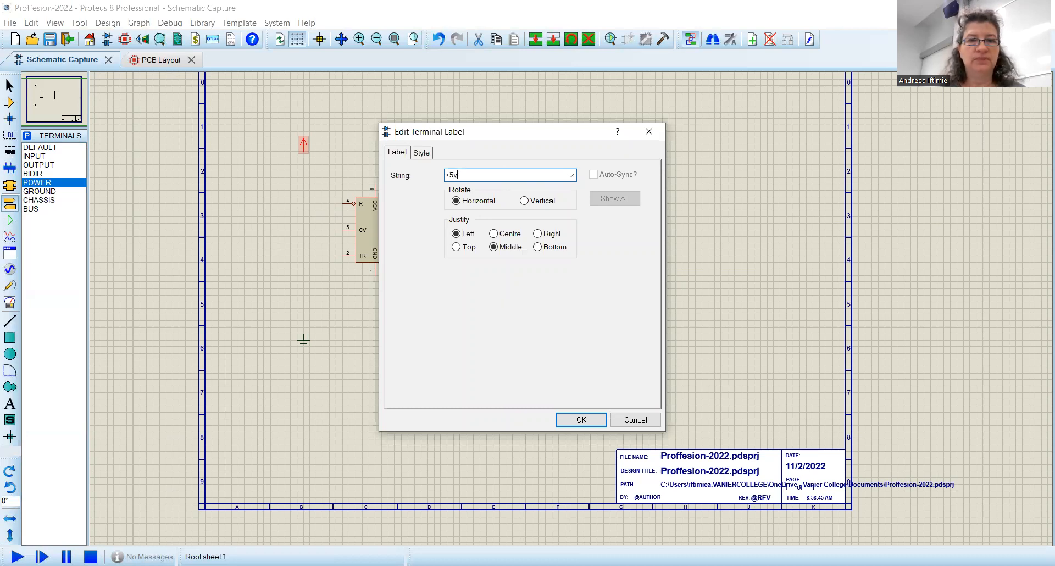
pyautogui.click(590, 421)
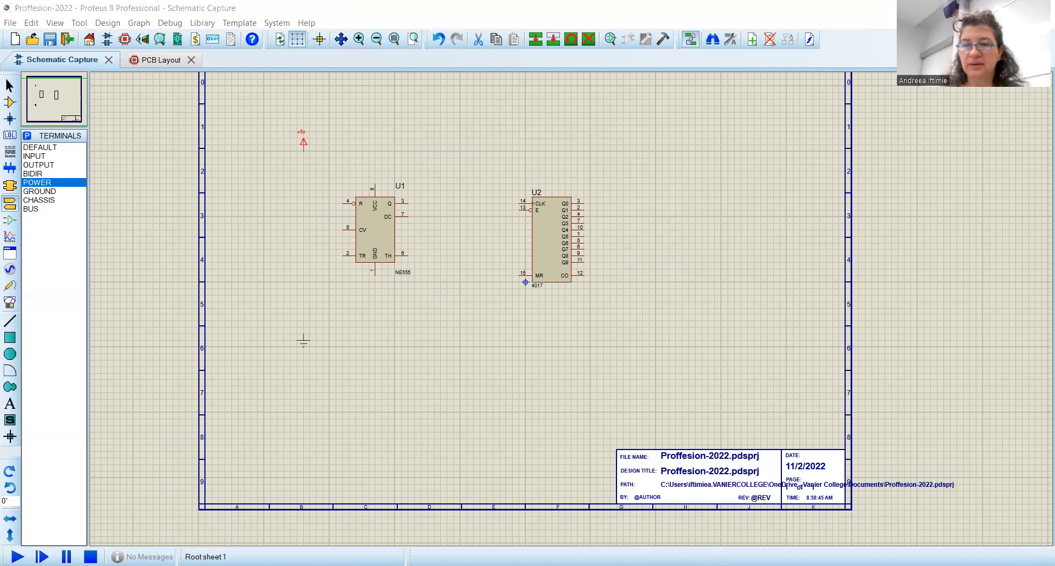
# Step: Switch to Word and examine the reference circuit diagram to redraw
pyautogui.hotkey('alt', 'Tab')
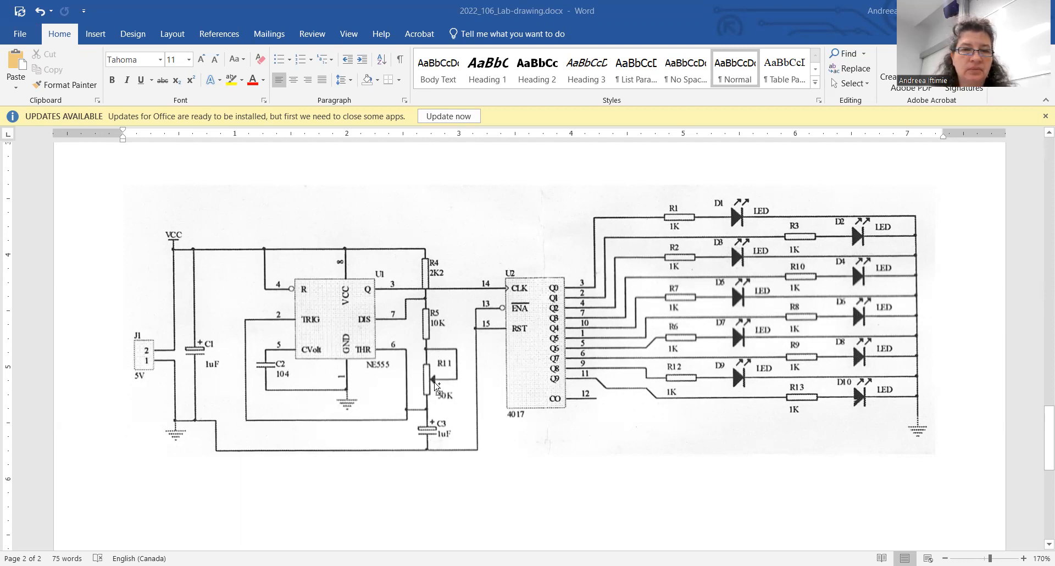
pyautogui.scroll(5, 435, 386)
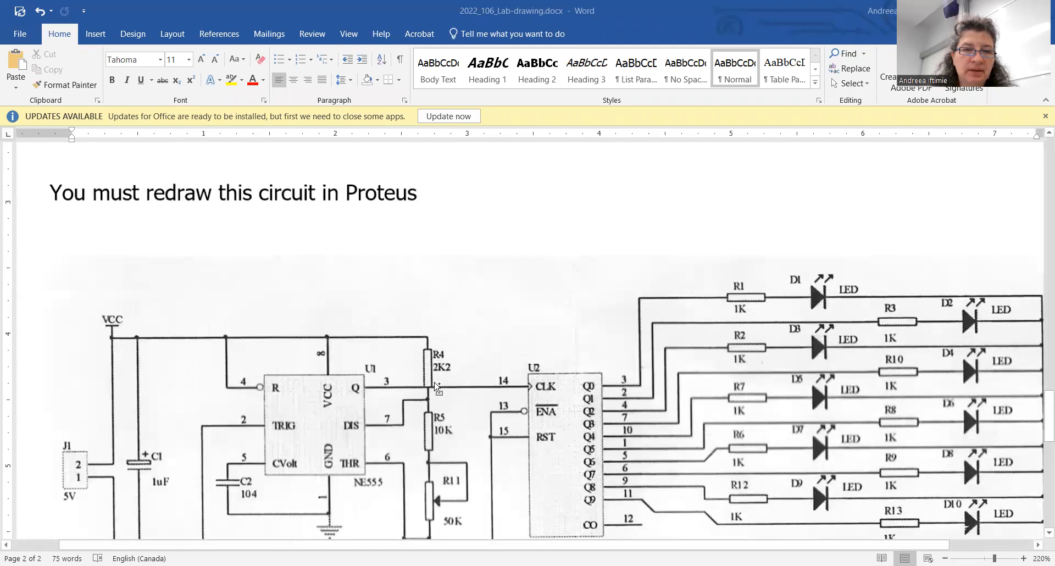
pyautogui.scroll(6, 435, 386)
pyautogui.moveTo(435, 349); pyautogui.dragTo(426, 252)
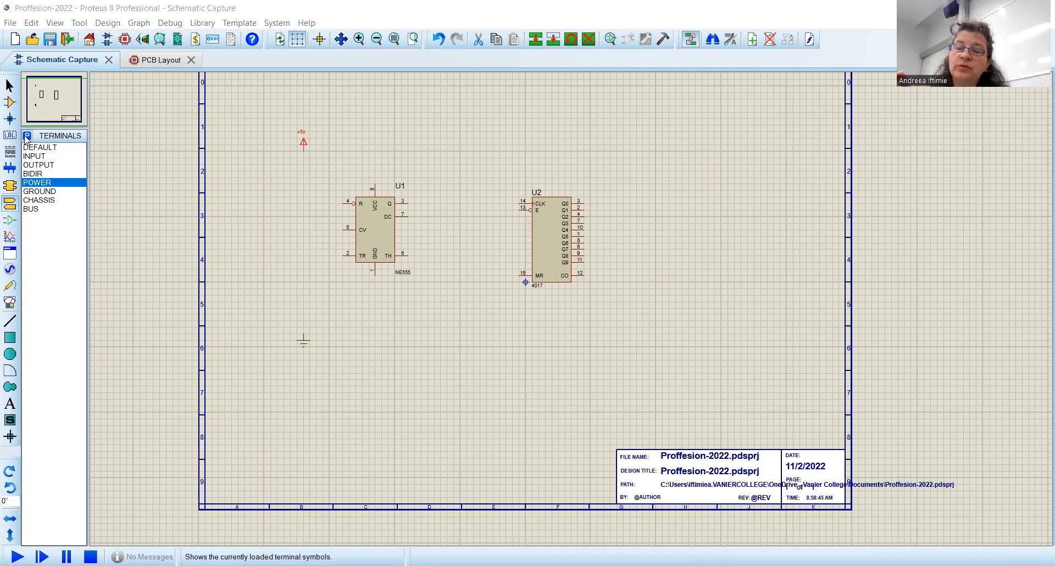
# Step: Open the device picker and search for con within the Connectors category's Arduino Connectors sub-category
pyautogui.click(11, 103)
pyautogui.click(26, 136)
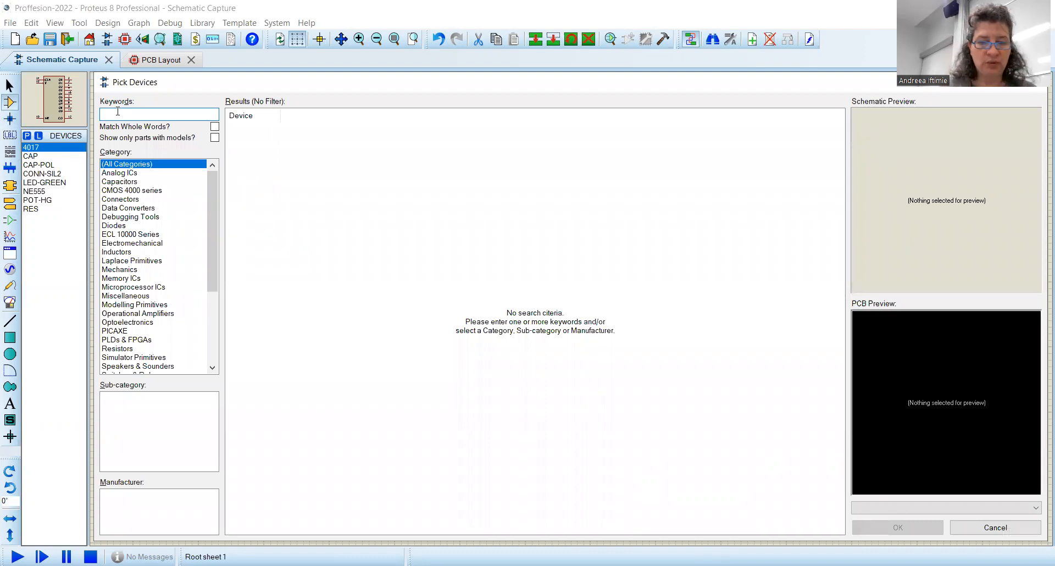
pyautogui.write('connectors')
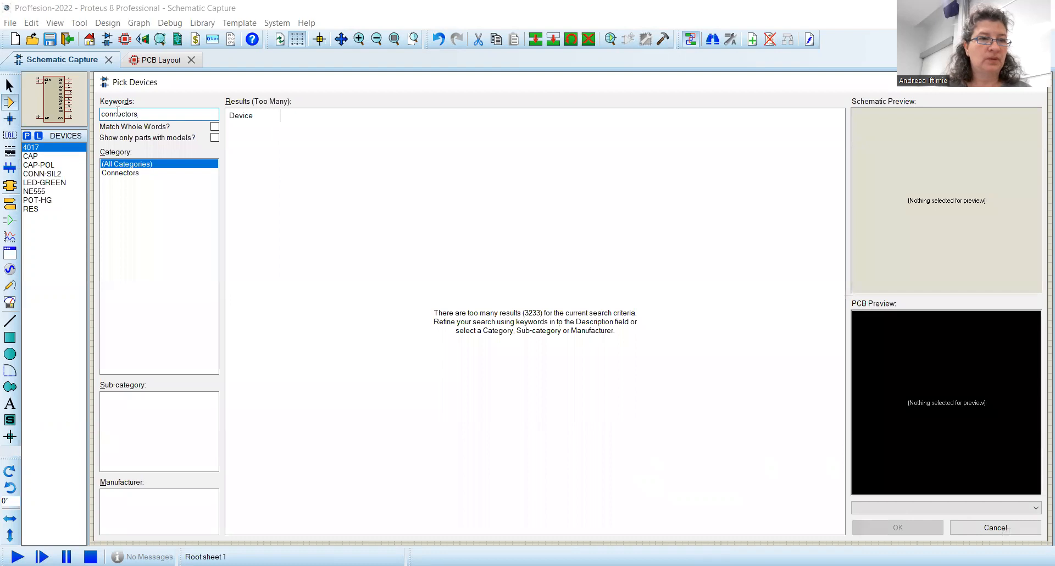
pyautogui.press('BackSpace')
pyautogui.press('BackSpace')
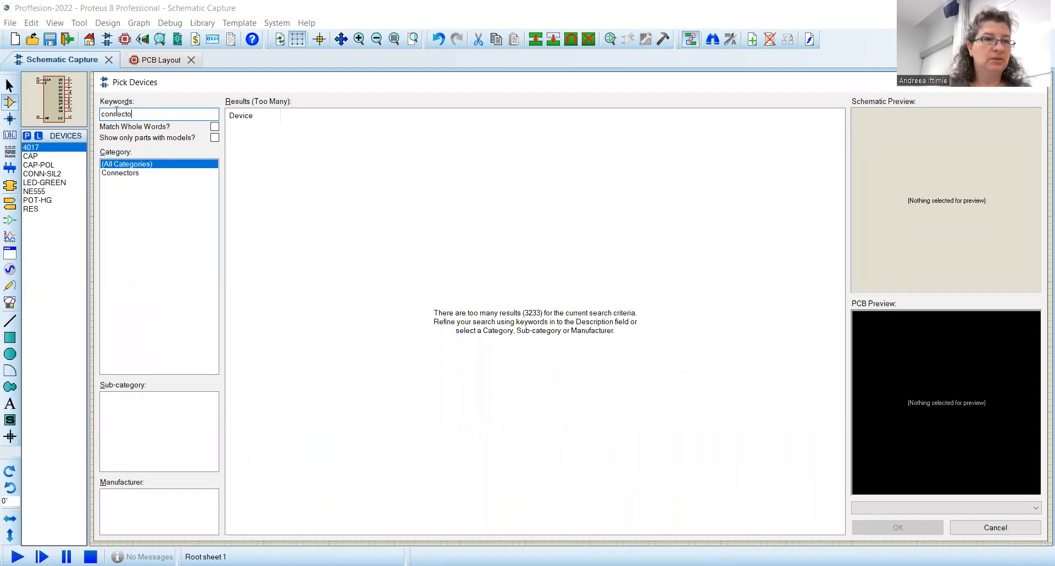
pyautogui.press('BackSpace')
pyautogui.press('BackSpace')
pyautogui.press('BackSpace')
pyautogui.press('BackSpace')
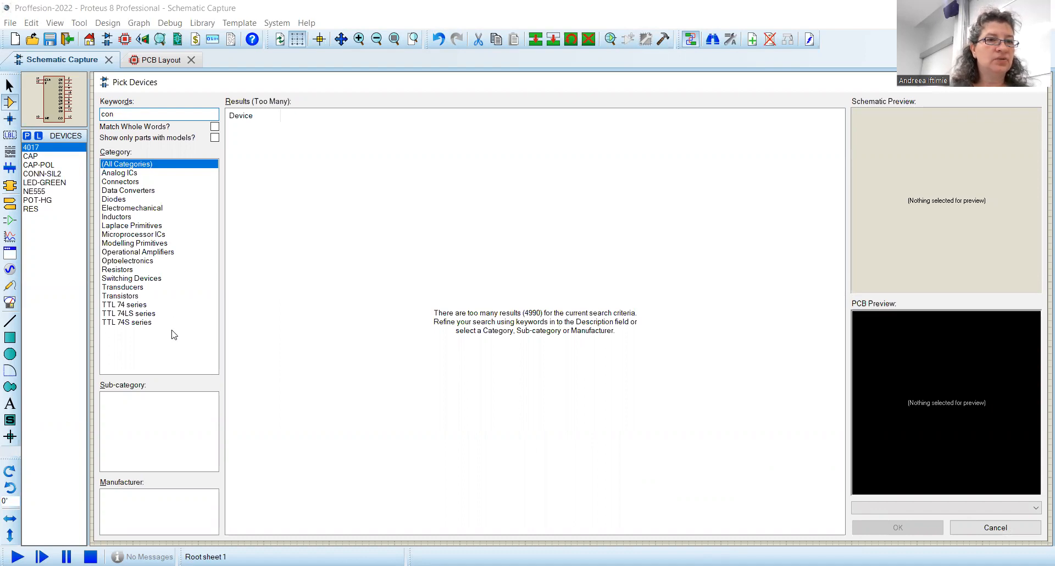
pyautogui.click(136, 182)
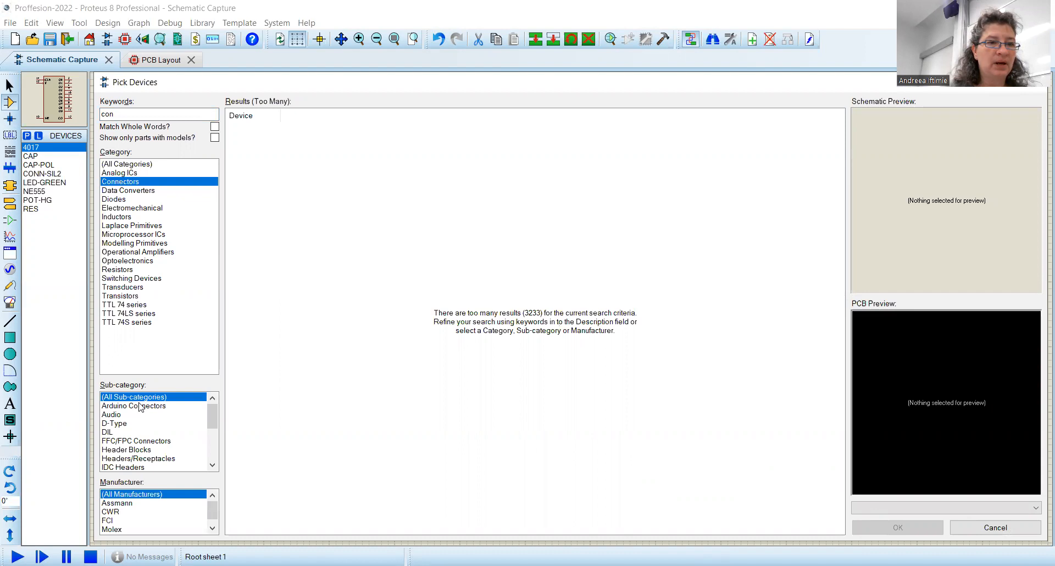
pyautogui.click(141, 407)
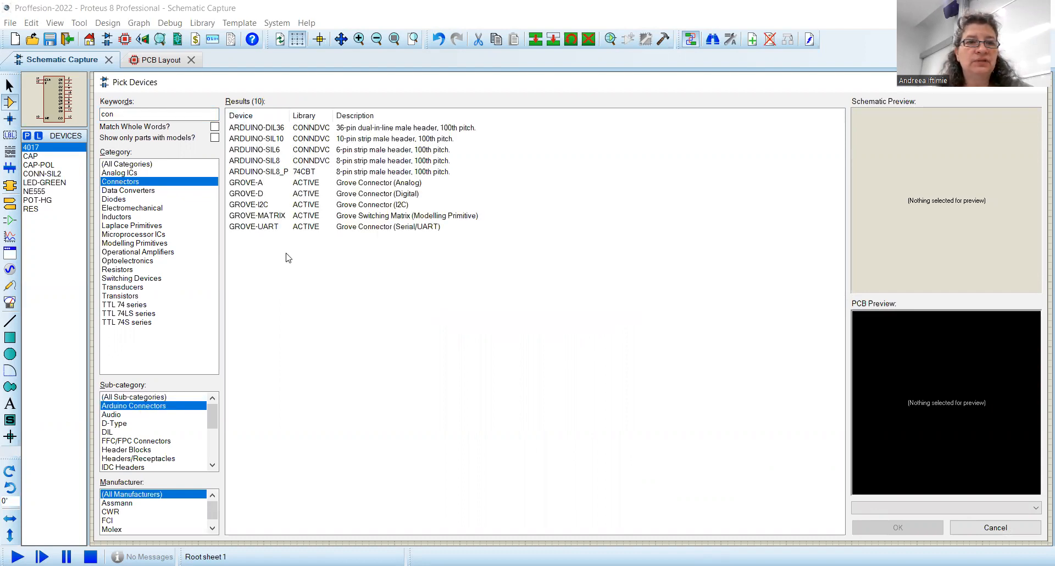
# Step: Compare the Arduino connector header previews and add ARDUINO-SIL10 to the devices list
pyautogui.click(282, 130)
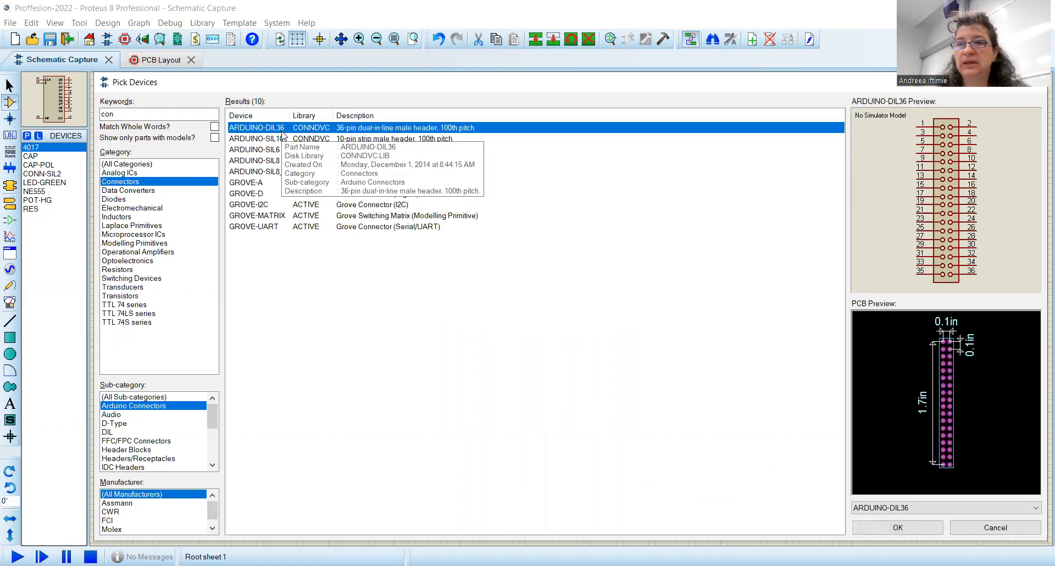
pyautogui.click(275, 139)
pyautogui.click(269, 152)
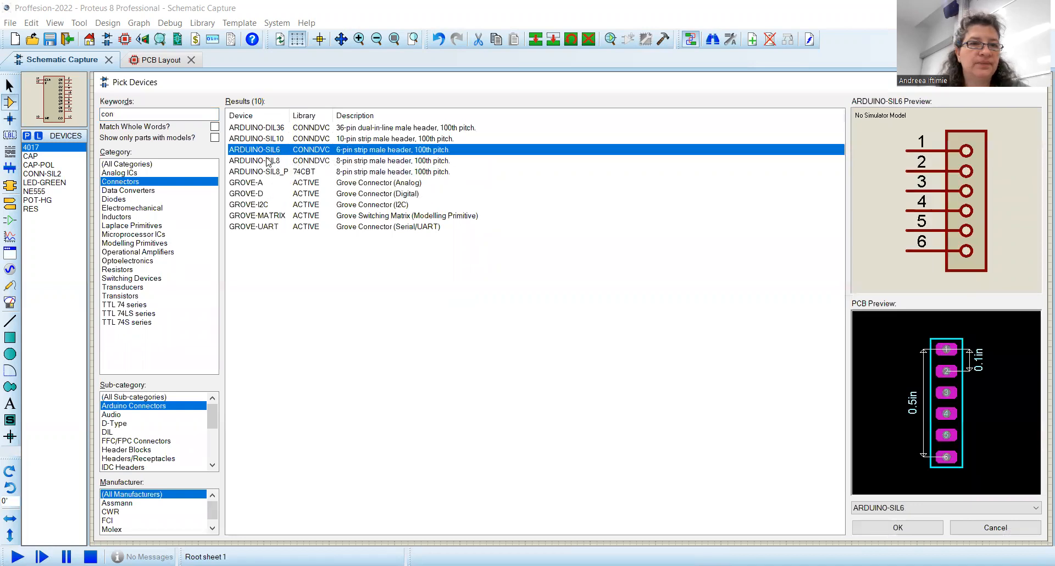
pyautogui.click(268, 161)
pyautogui.click(263, 173)
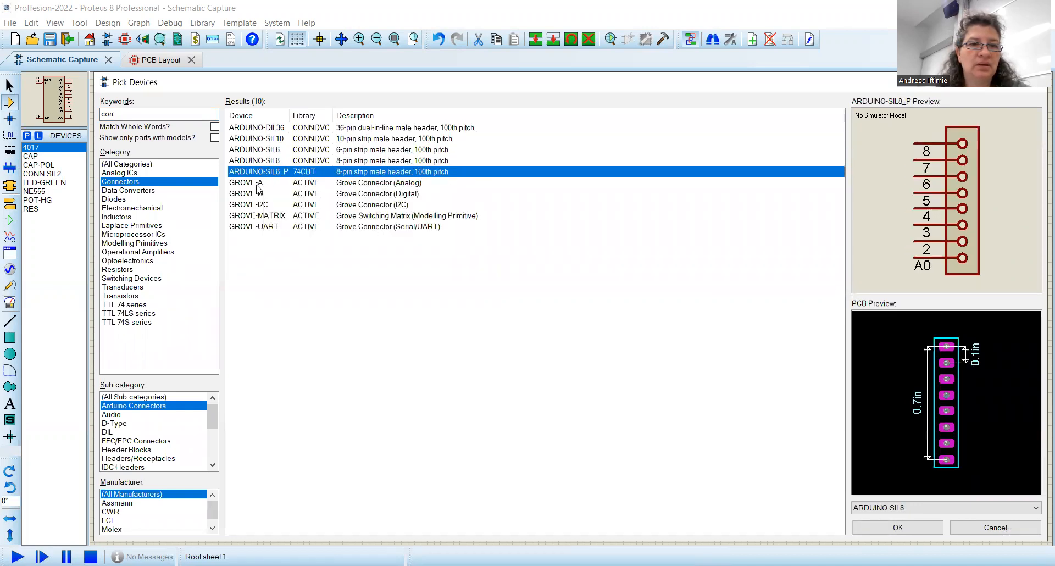
pyautogui.click(259, 185)
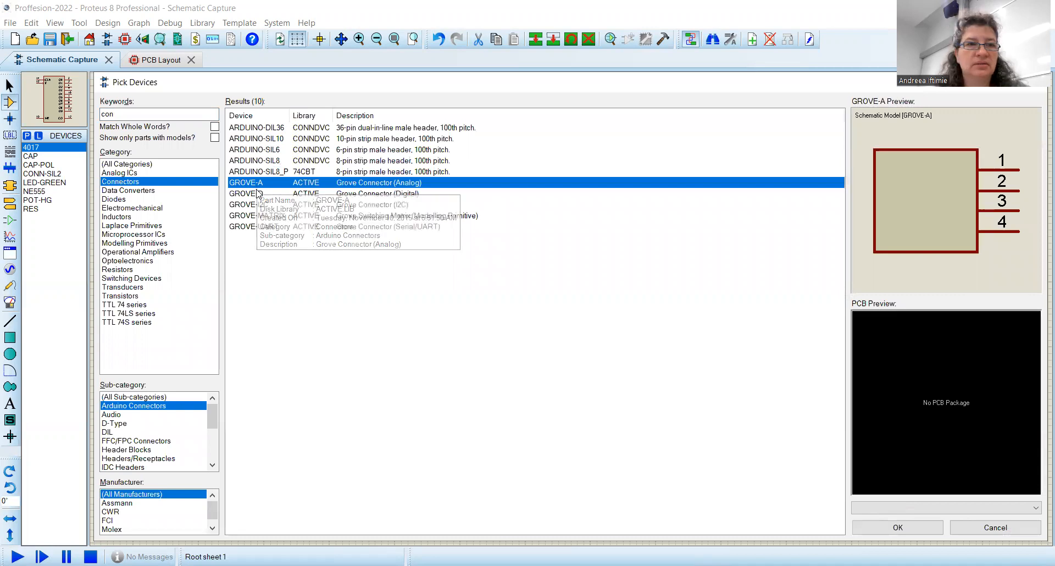
pyautogui.click(257, 196)
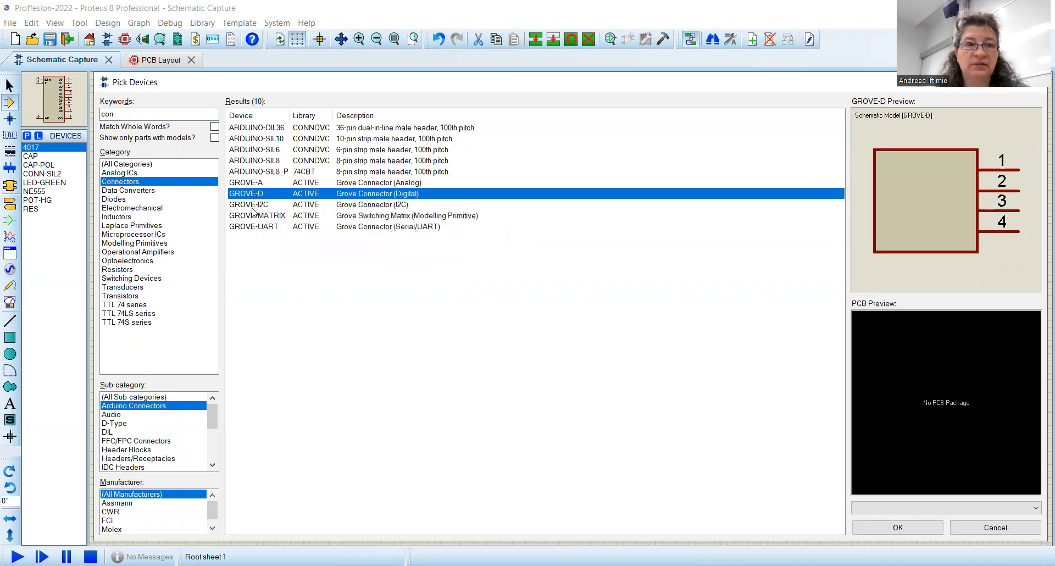
pyautogui.click(254, 206)
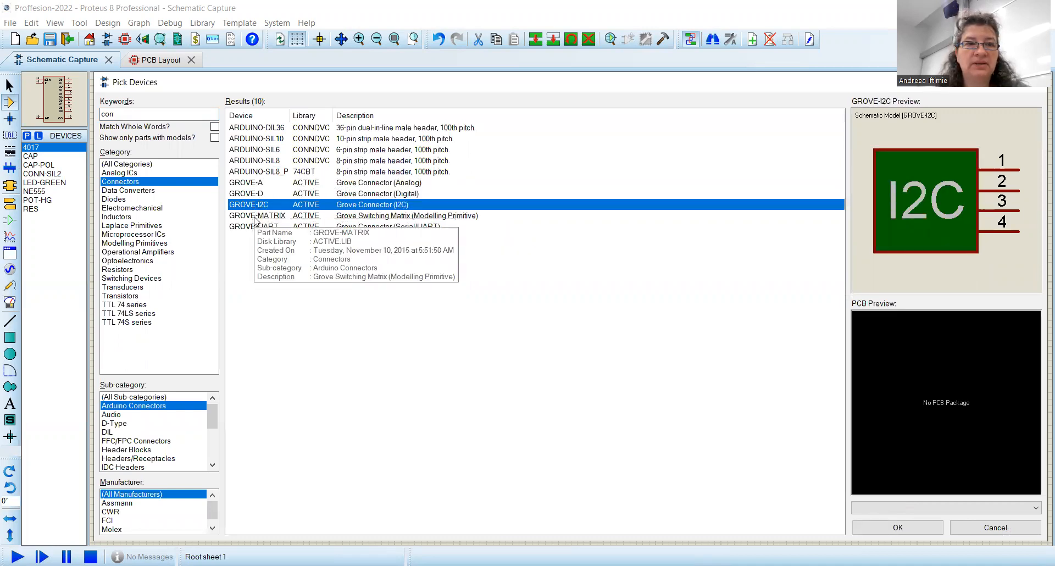
pyautogui.click(254, 216)
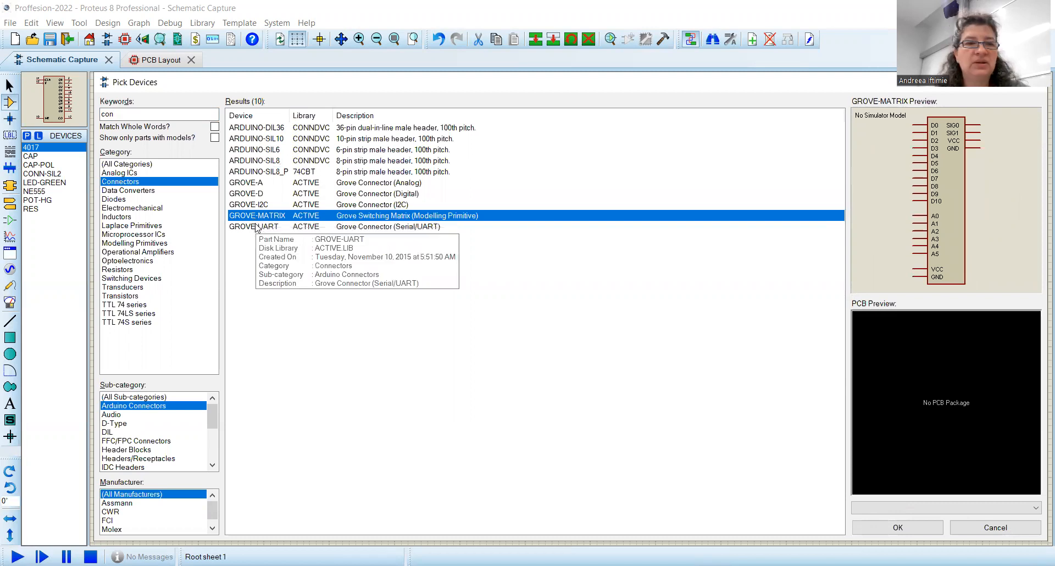
pyautogui.click(257, 228)
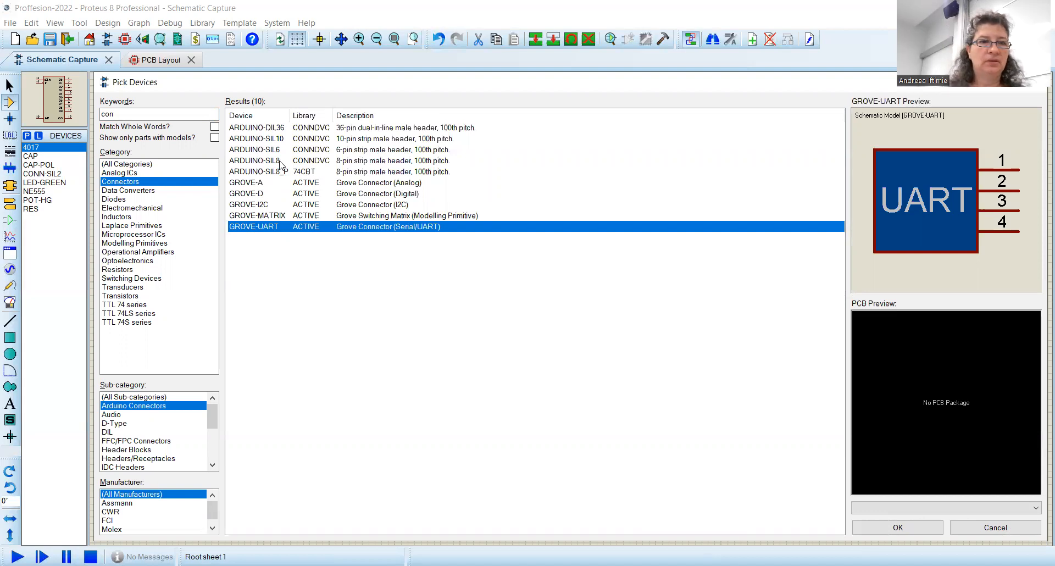
pyautogui.click(276, 154)
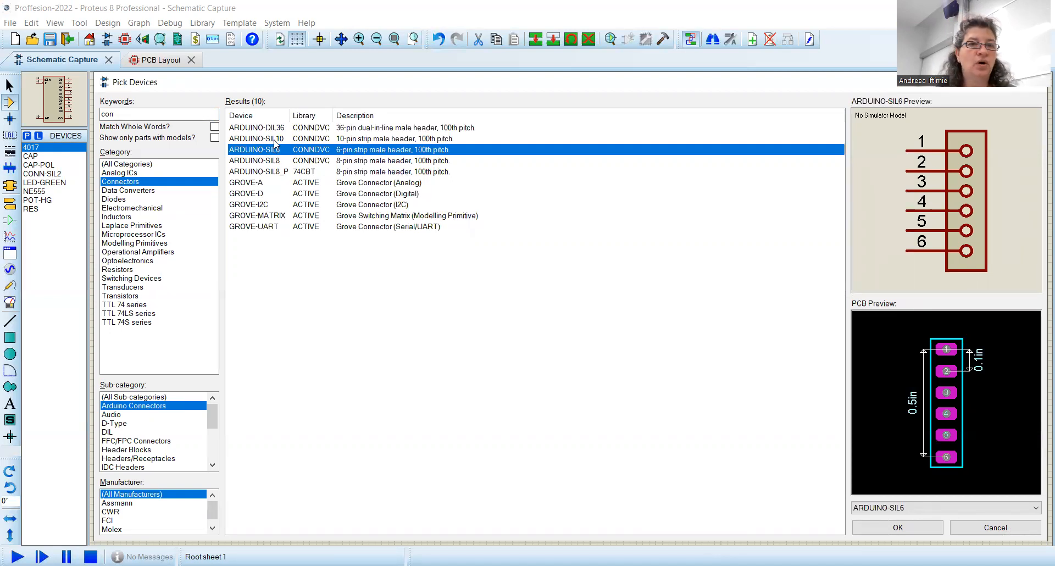
pyautogui.doubleClick(275, 140)
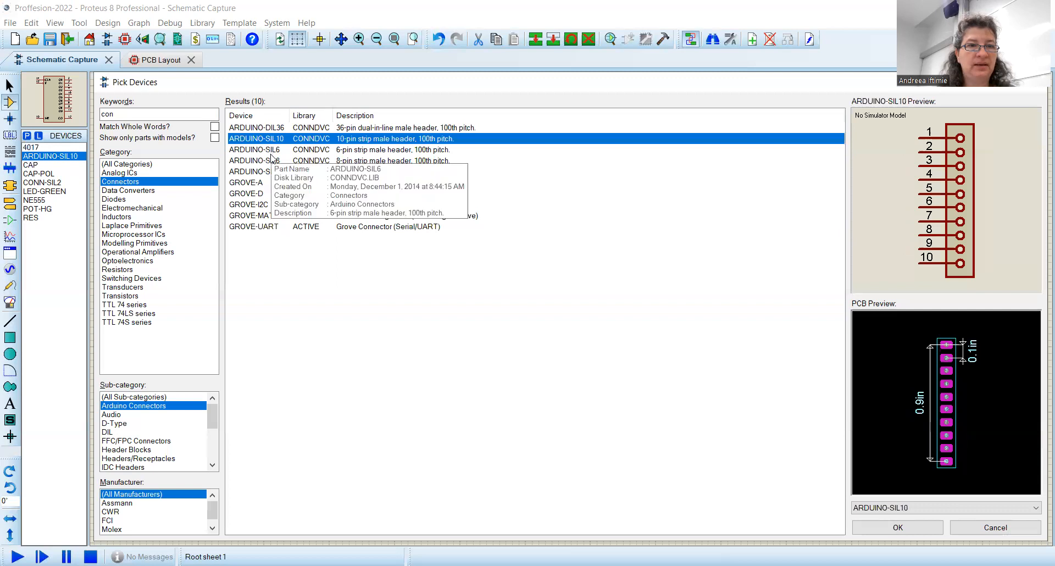
# Step: Add ARDUINO-SIL6 and ARDUINO-SIL8 to the devices list and close the device picker
pyautogui.doubleClick(275, 150)
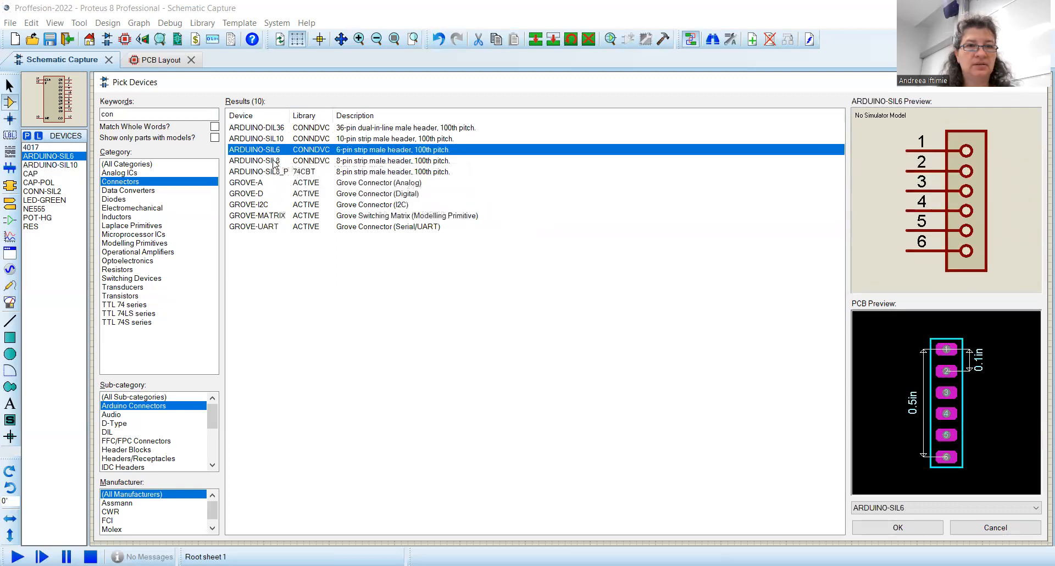
pyautogui.doubleClick(275, 161)
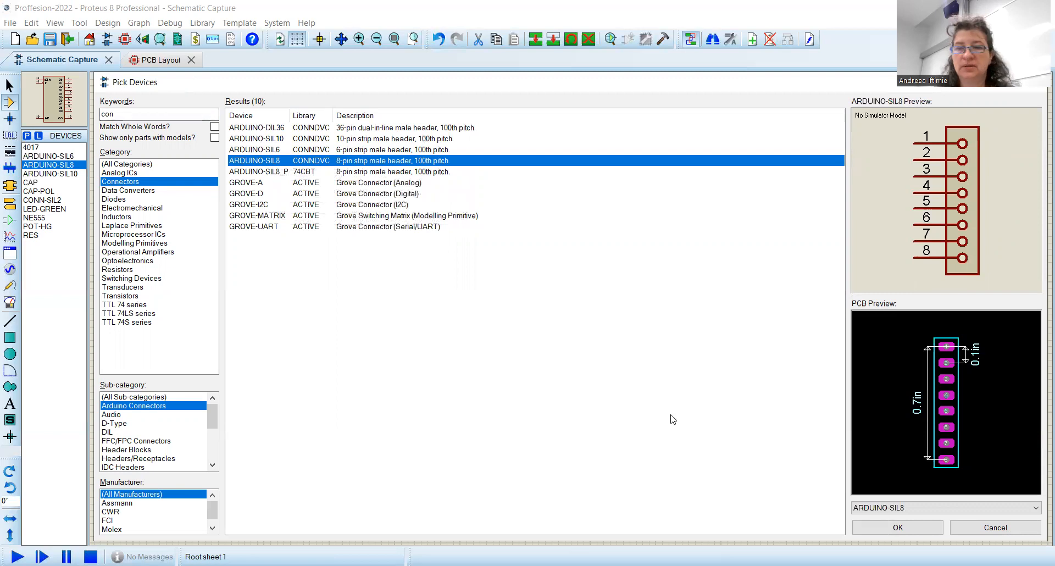
pyautogui.click(908, 528)
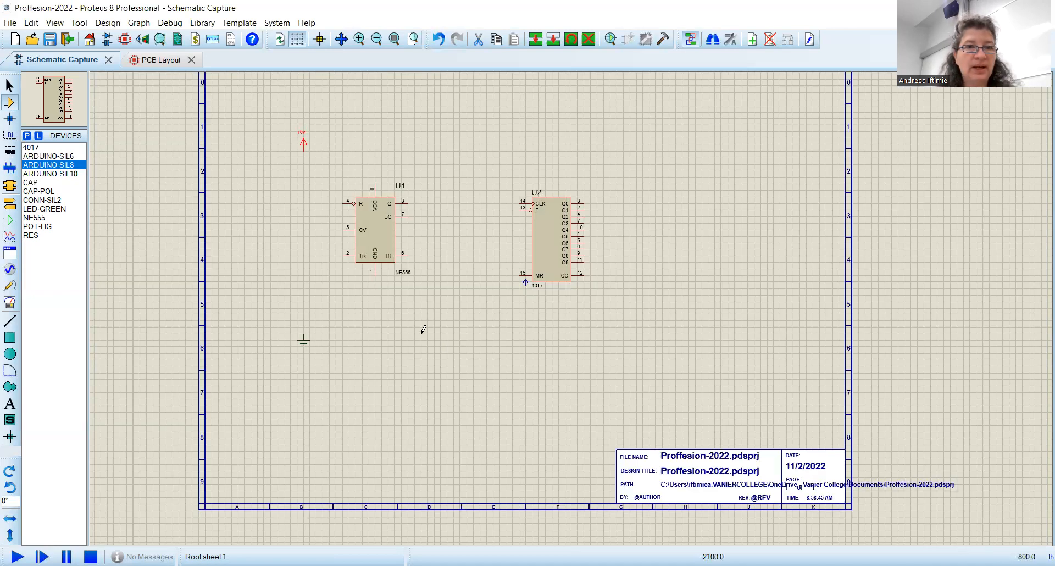
# Step: Place an ARDUINO-SIL6 header rotated 180° below the ground symbol
pyautogui.click(63, 158)
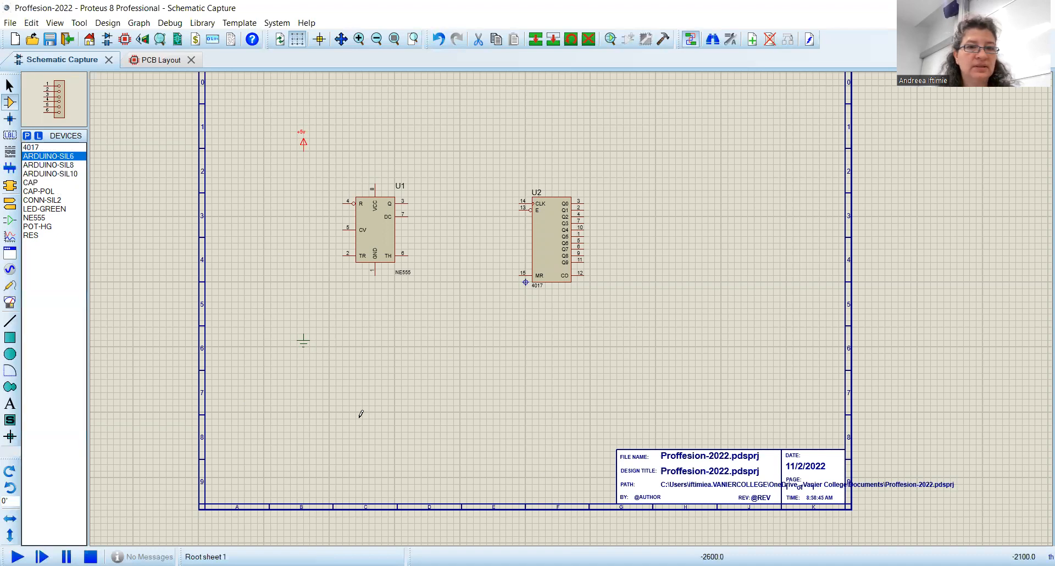
pyautogui.click(431, 420)
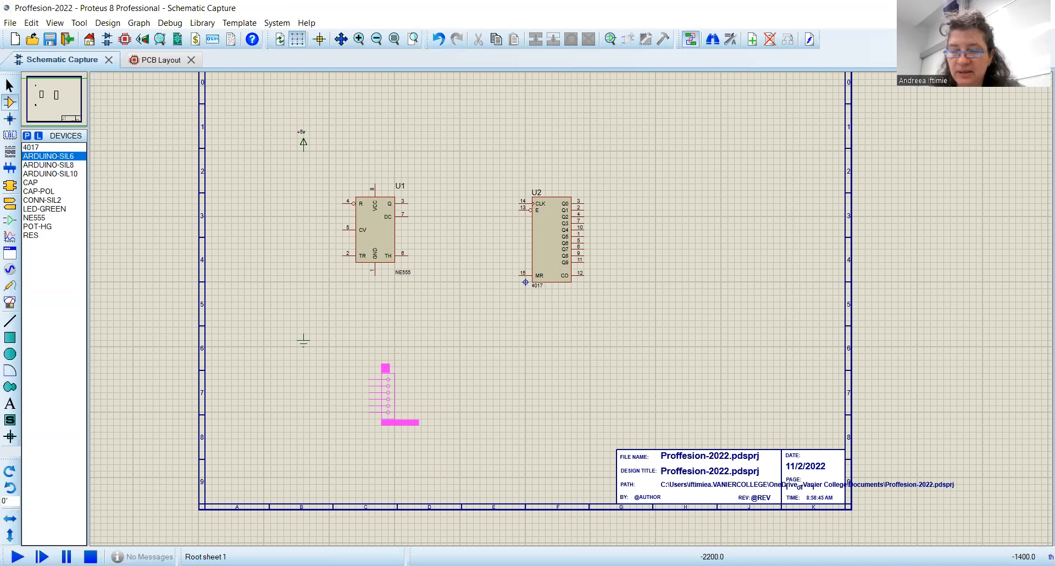
pyautogui.press('KP_Add')
pyautogui.press('KP_Add')
pyautogui.press('KP_Add')
pyautogui.press('KP_Add')
pyautogui.press('KP_Add')
pyautogui.press('KP_Add')
pyautogui.press('KP_Add')
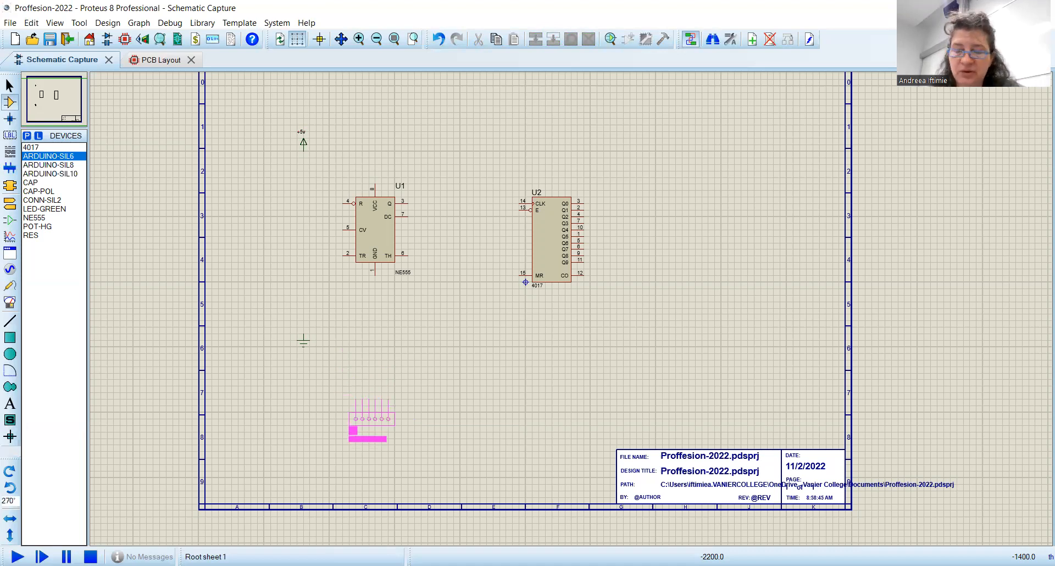
pyautogui.press('KP_Add')
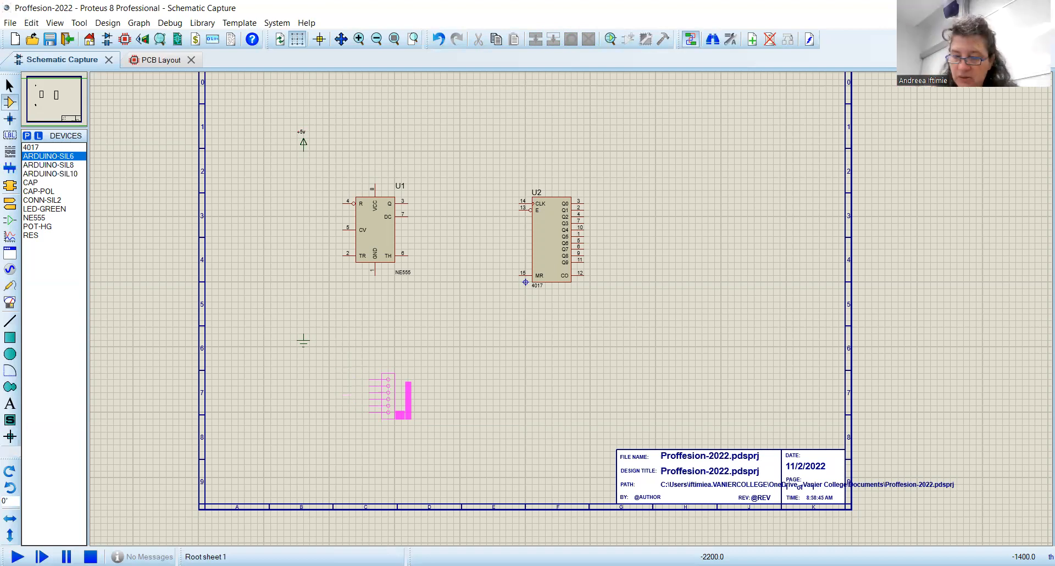
pyautogui.press('KP_Add')
pyautogui.press('KP_Add')
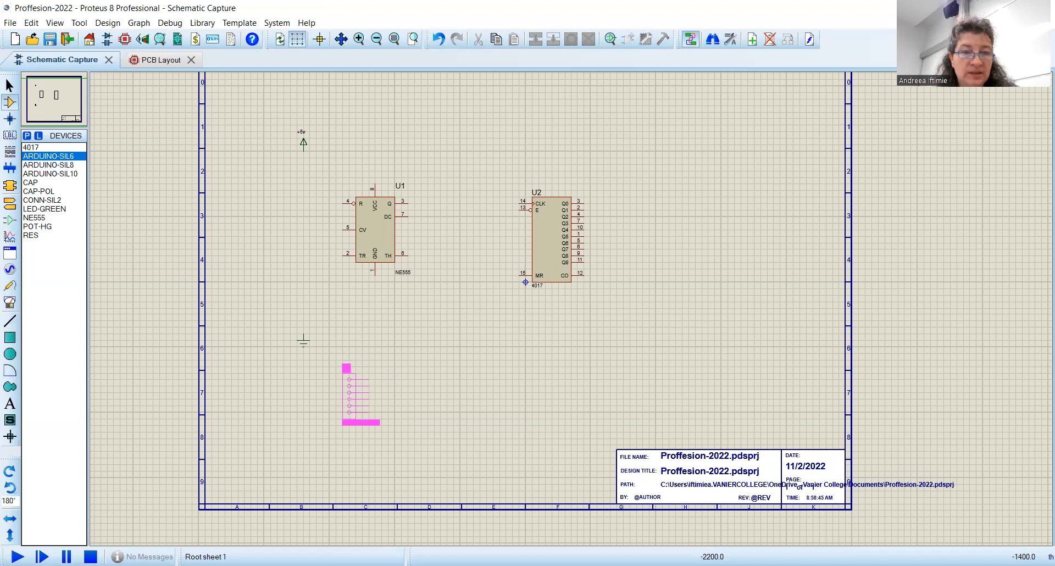
pyautogui.click(382, 372)
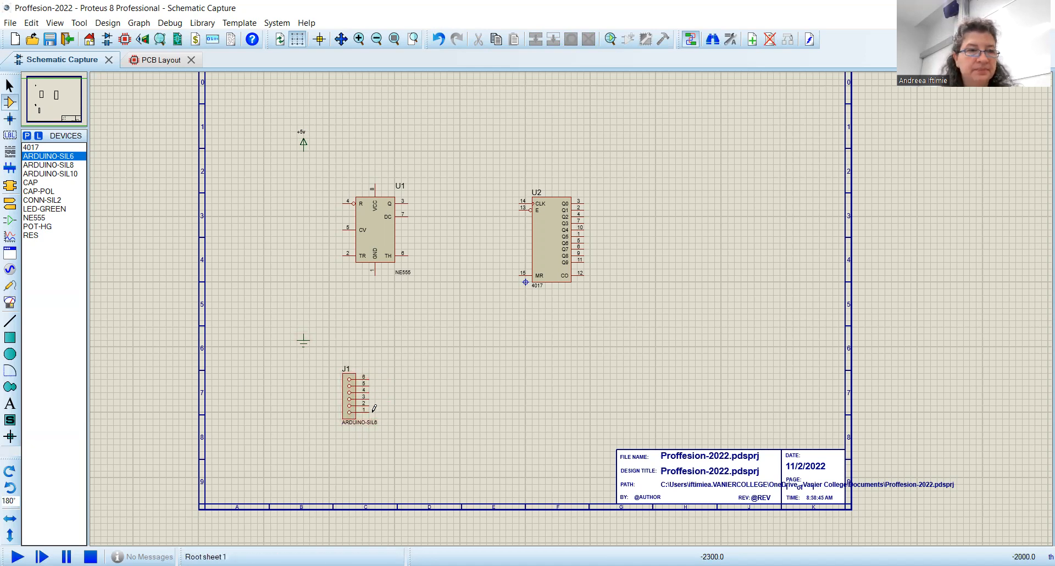
# Step: Place an ARDUINO-SIL8 header directly above the first connector
pyautogui.click(55, 164)
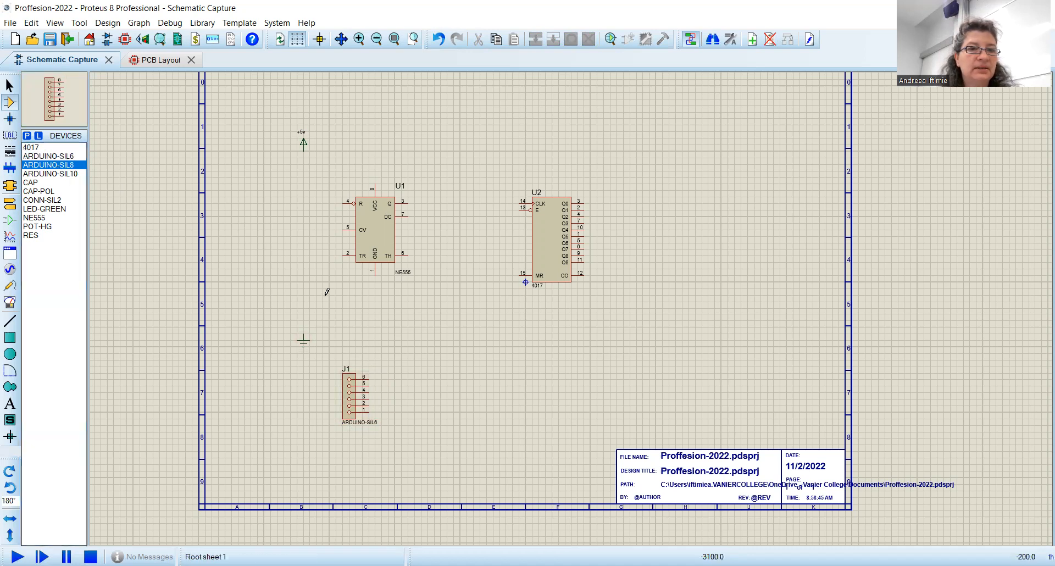
pyautogui.click(327, 292)
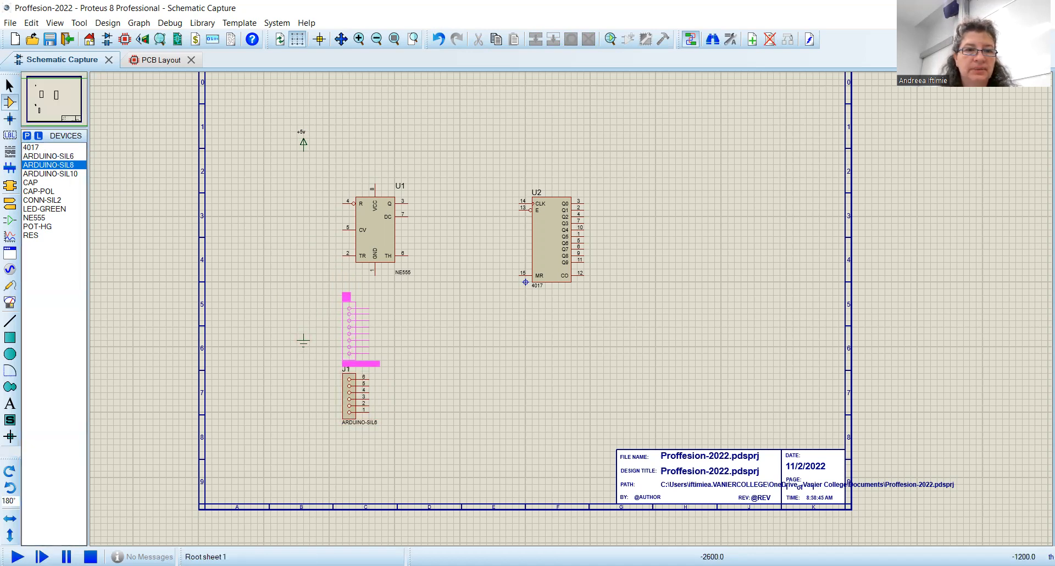
pyautogui.click(363, 349)
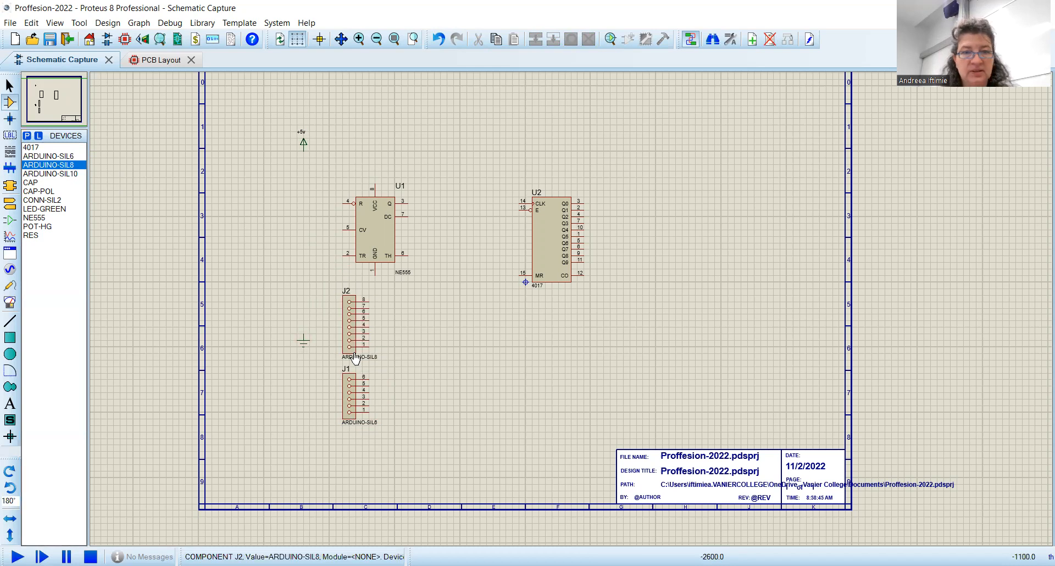
# Step: Delete the NE555, the 4017, the +5v power terminal and the ground symbol from the sheet
pyautogui.moveTo(689, 308); pyautogui.dragTo(186, 86)
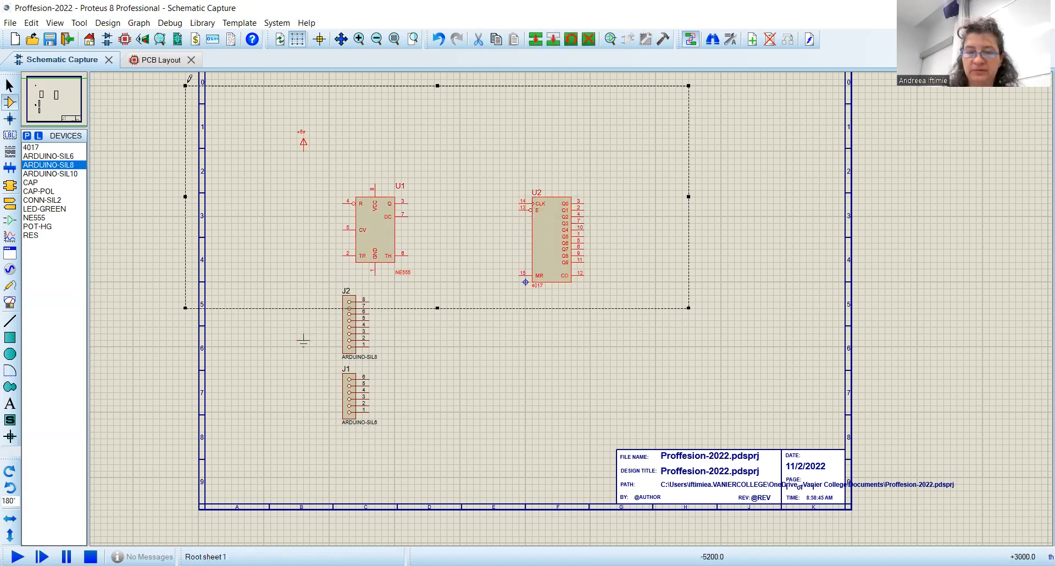
pyautogui.press('Delete')
pyautogui.moveTo(321, 363); pyautogui.dragTo(256, 288)
pyautogui.press('Delete')
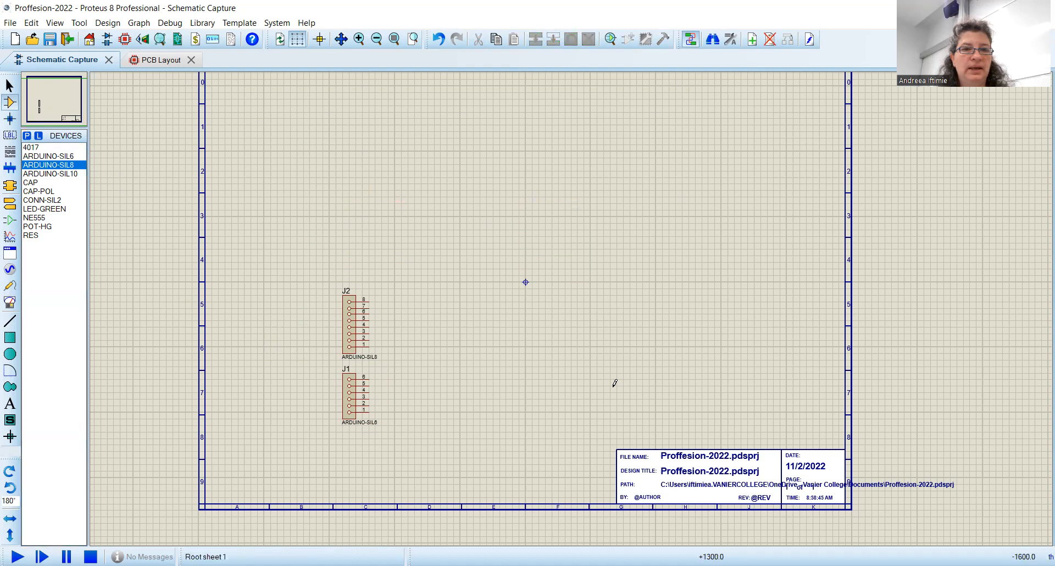
# Step: Place an unrotated ARDUINO-SIL8 header right of J1, and an ARDUINO-SIL10 header directly above it
pyautogui.click(530, 388)
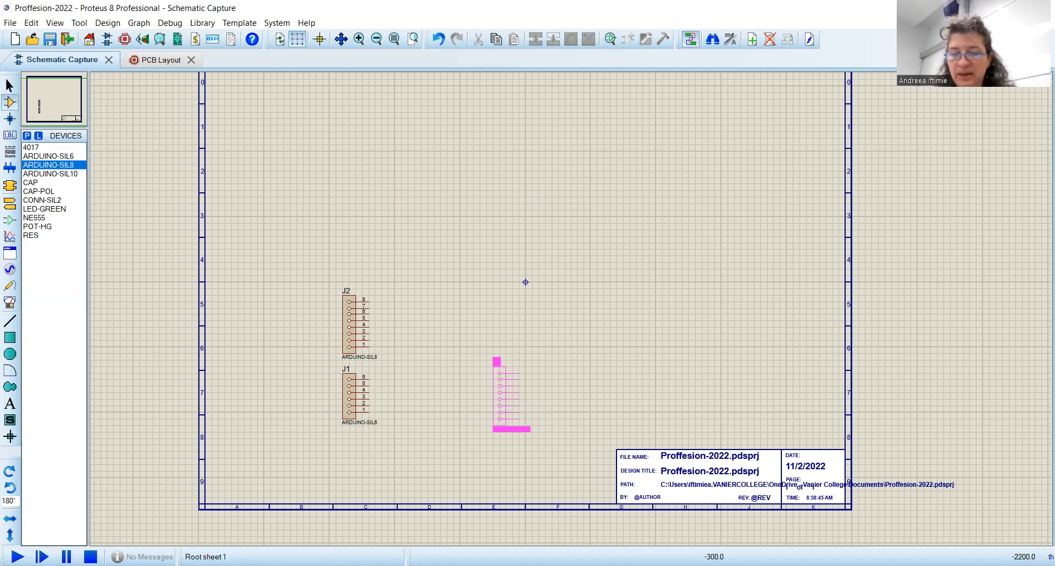
pyautogui.press('KP_Subtract')
pyautogui.press('KP_Subtract')
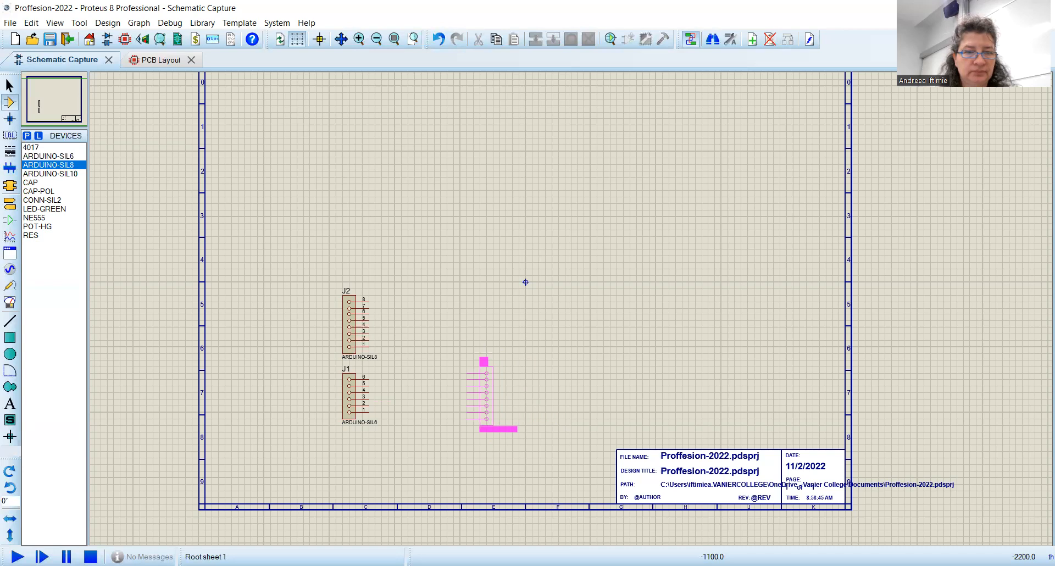
pyautogui.click(480, 395)
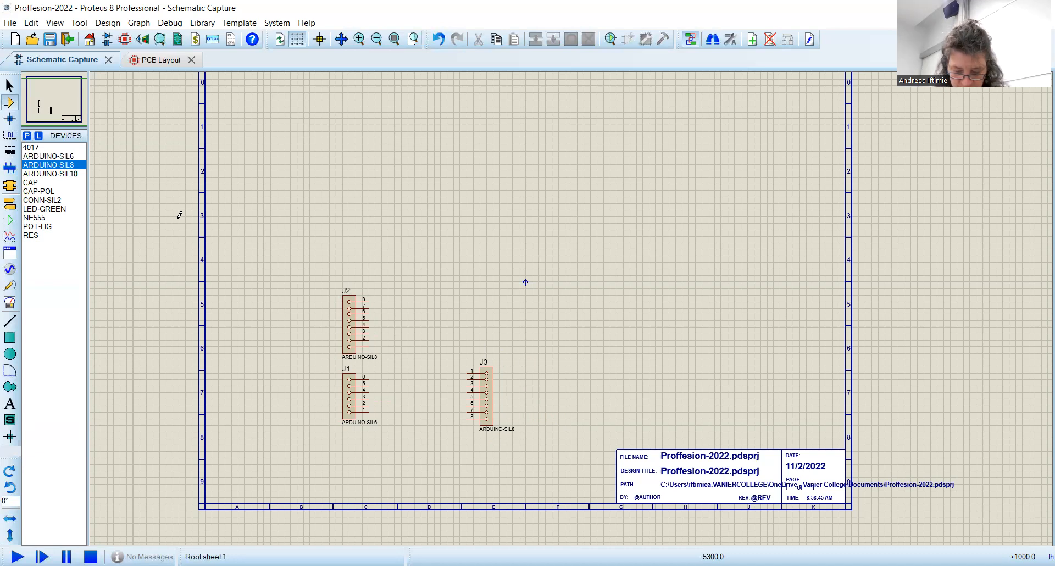
pyautogui.click(63, 175)
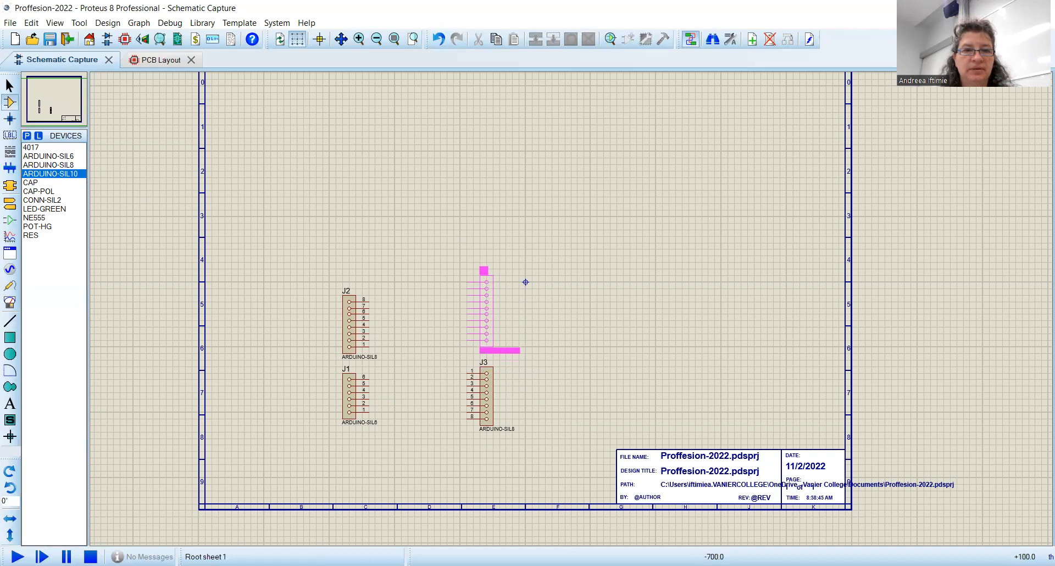
pyautogui.click(482, 271)
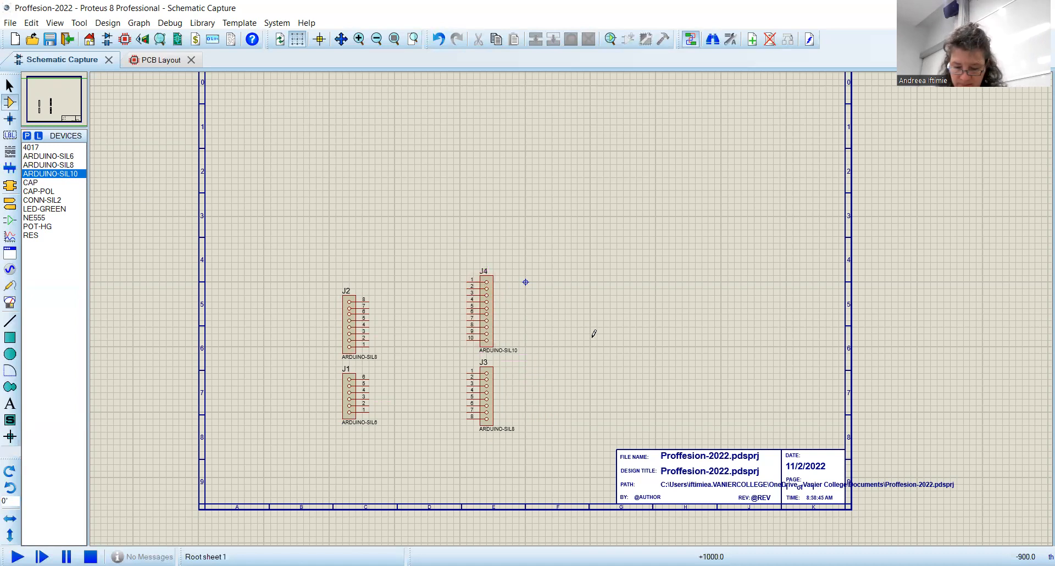